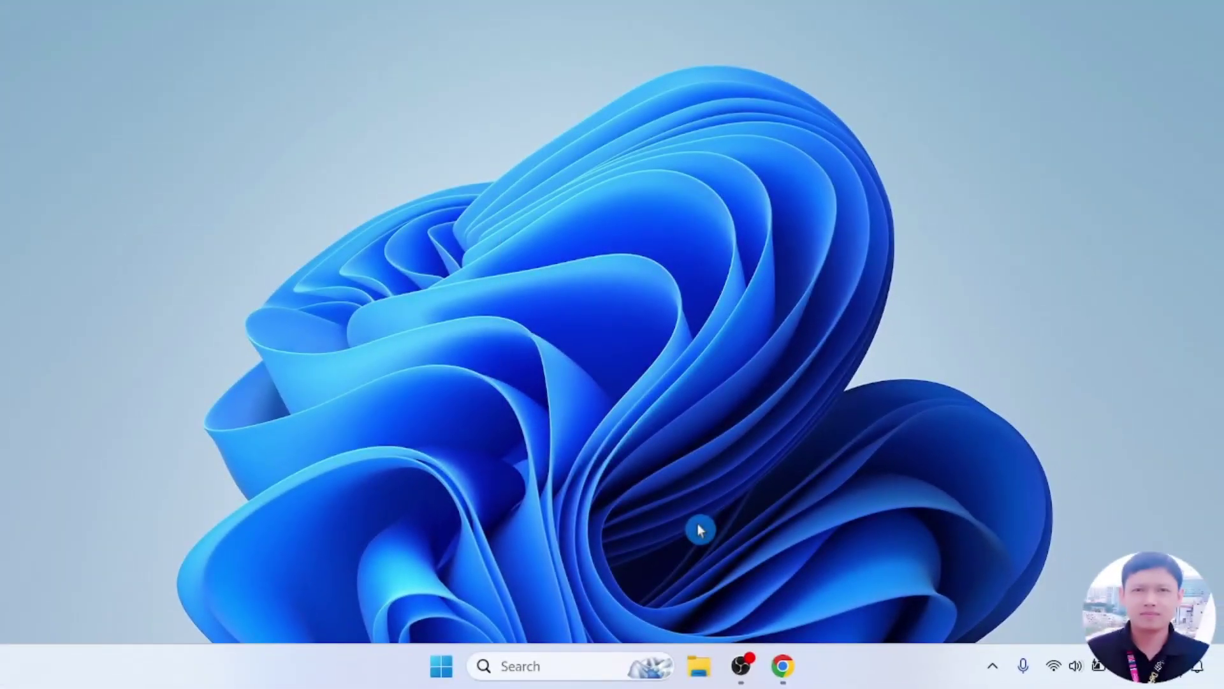
Download ep_setup.exe from the latest ExplorerPatcher release, 22621.3007.63.2, on its GitHub page in Chrome.
{"action": "left_click", "coordinate": [783, 666]}
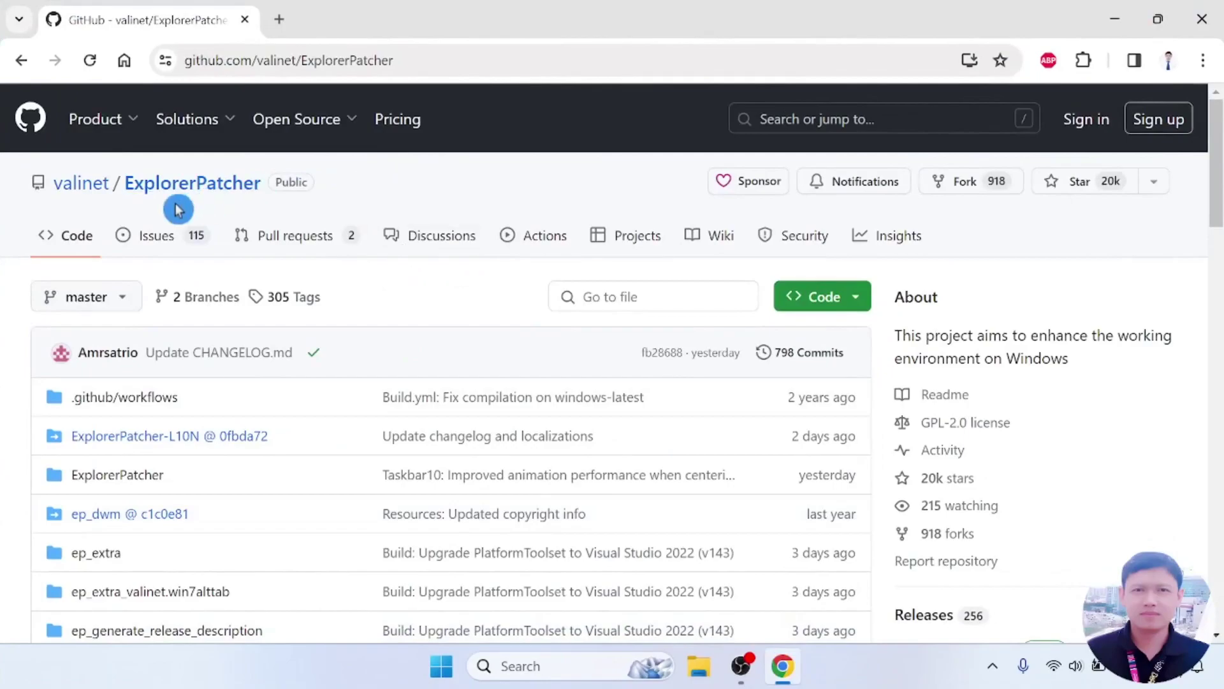
{"action": "scroll", "coordinate": [1016, 427], "scroll_direction": "down", "scroll_amount": 3}
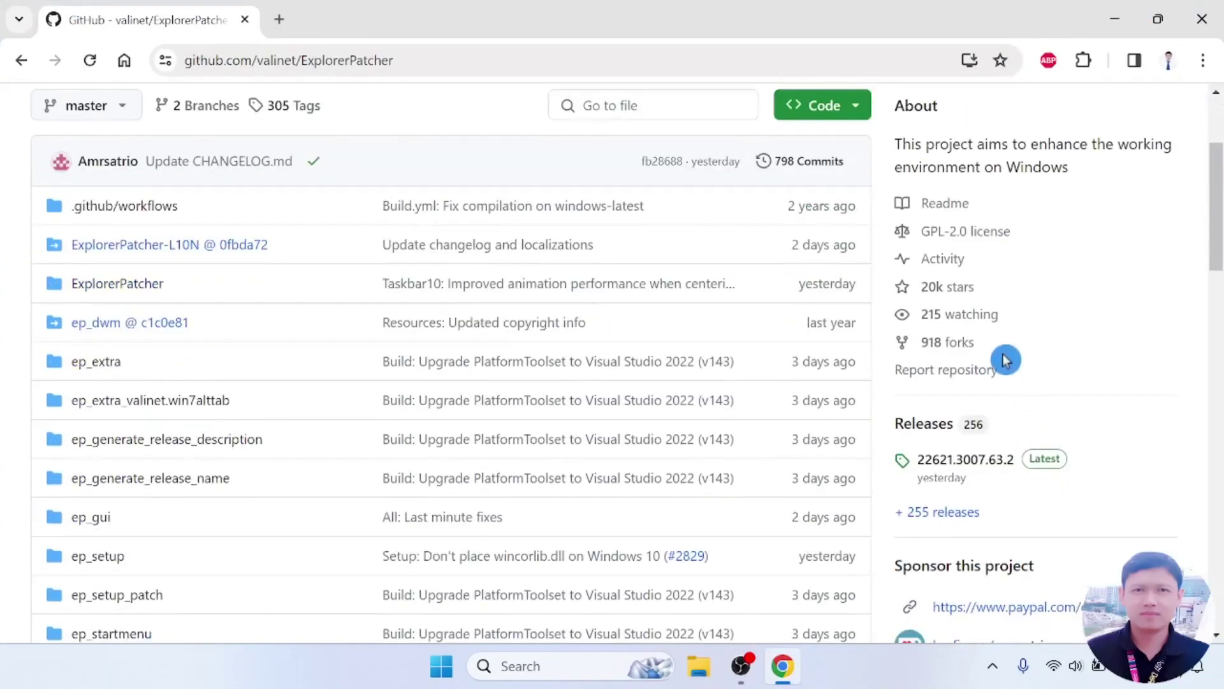
{"action": "left_click", "coordinate": [1051, 464]}
{"action": "scroll", "coordinate": [443, 392], "scroll_direction": "down", "scroll_amount": 5}
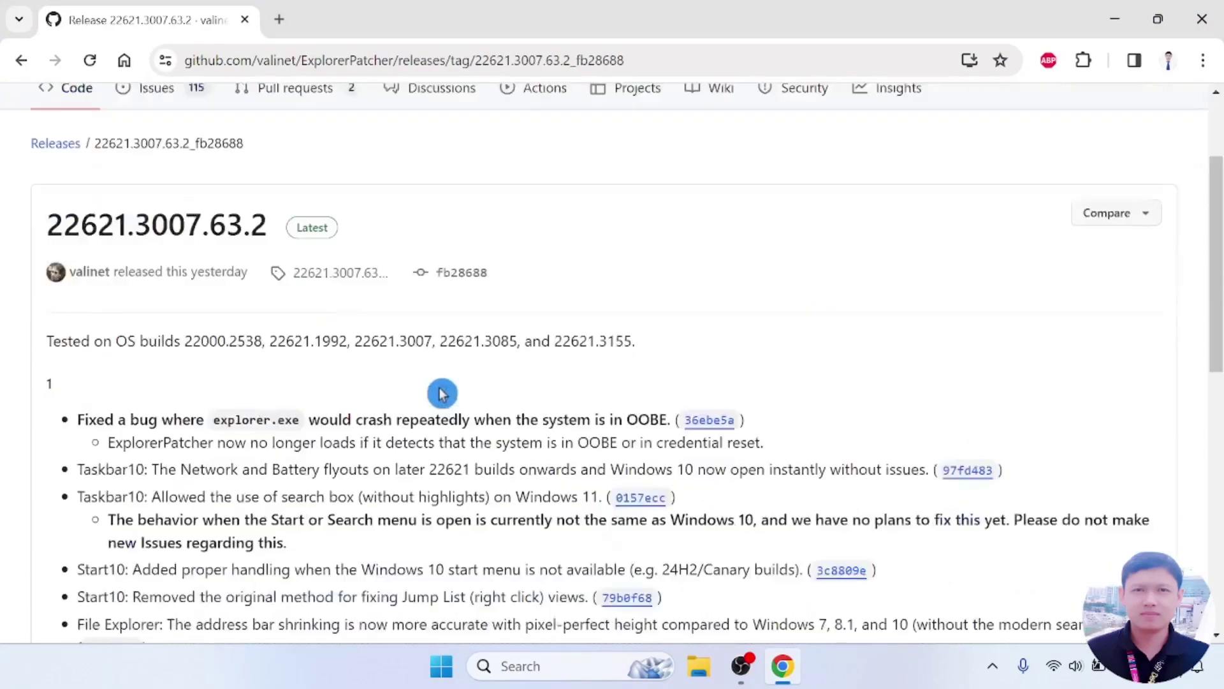
{"action": "scroll", "coordinate": [443, 392], "scroll_direction": "down", "scroll_amount": 9}
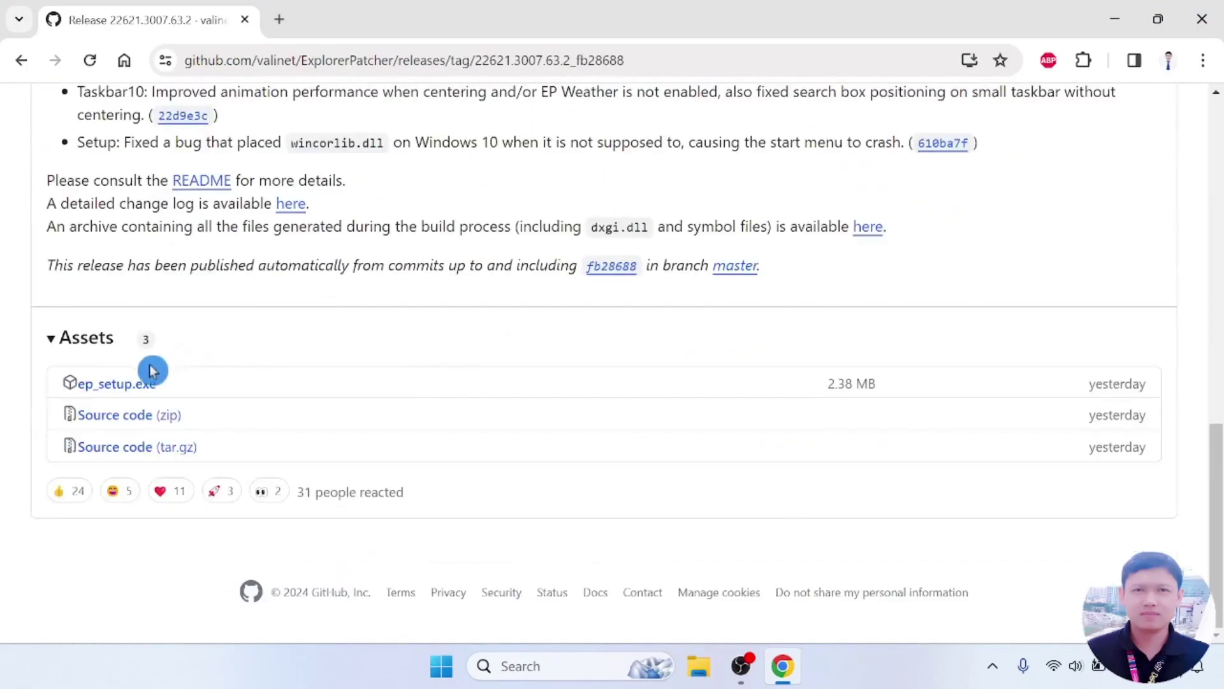
{"action": "left_click", "coordinate": [126, 386]}
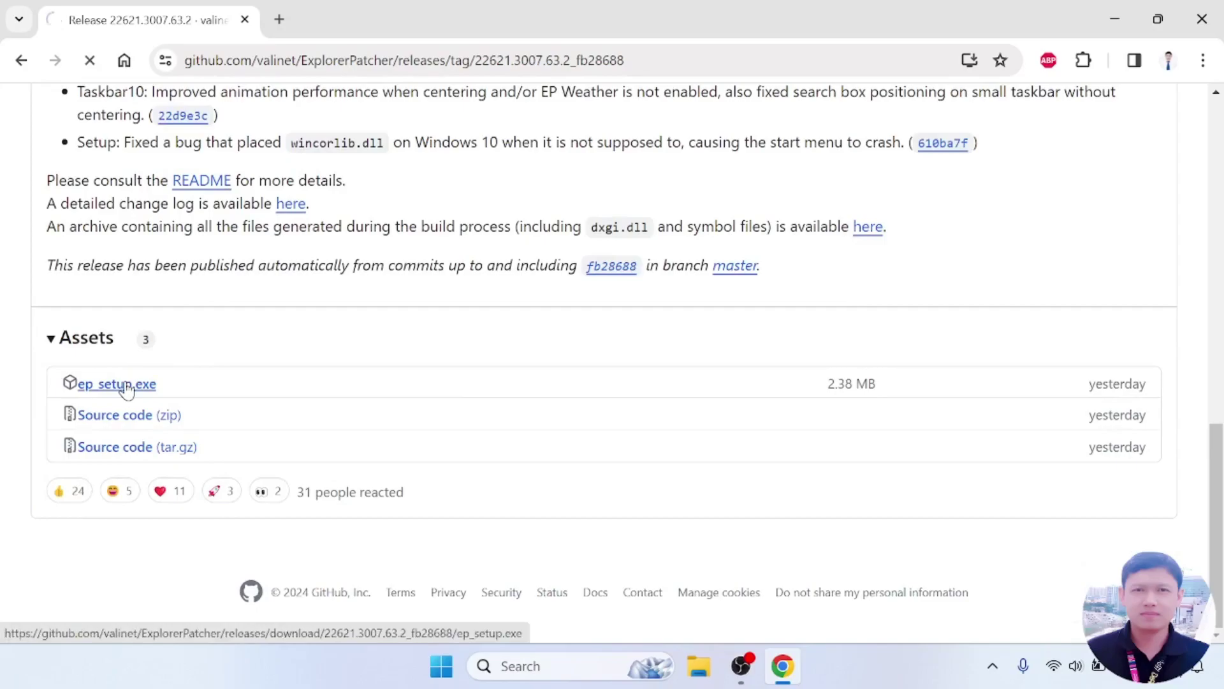
Run ep_setup from the Downloads folder and allow it past the SmartScreen block to install ExplorerPatcher.
{"action": "left_click", "coordinate": [1054, 111]}
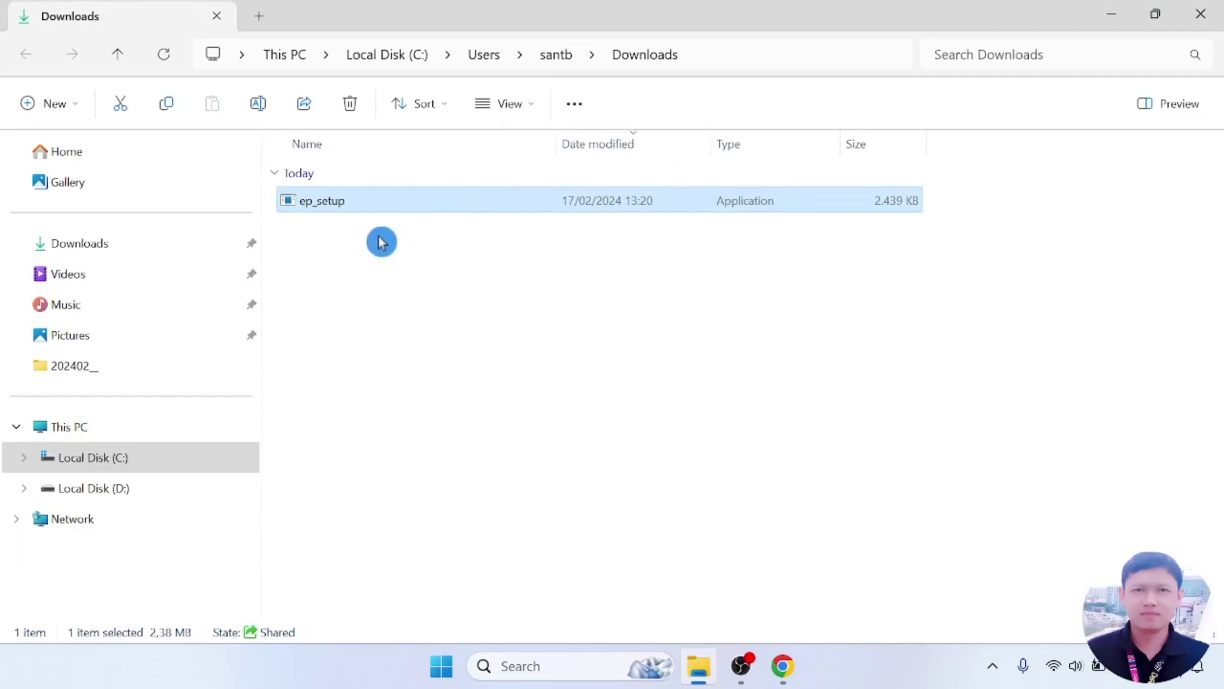
{"action": "double_click", "coordinate": [334, 205]}
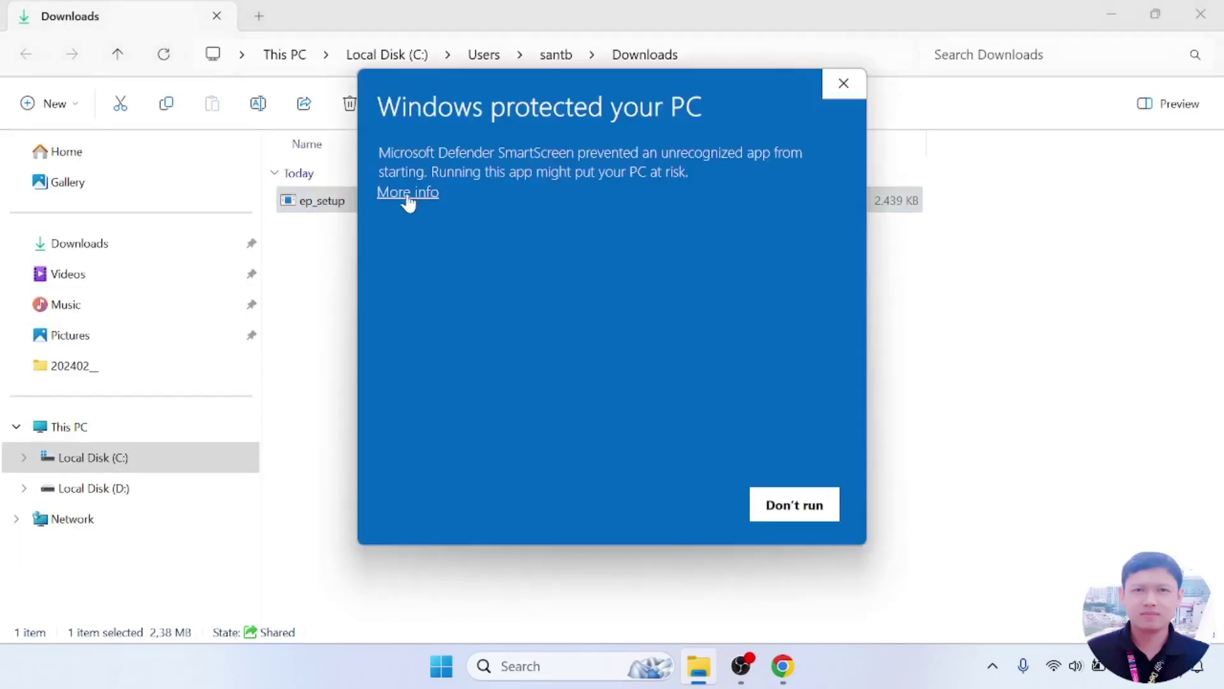
{"action": "left_click", "coordinate": [411, 198]}
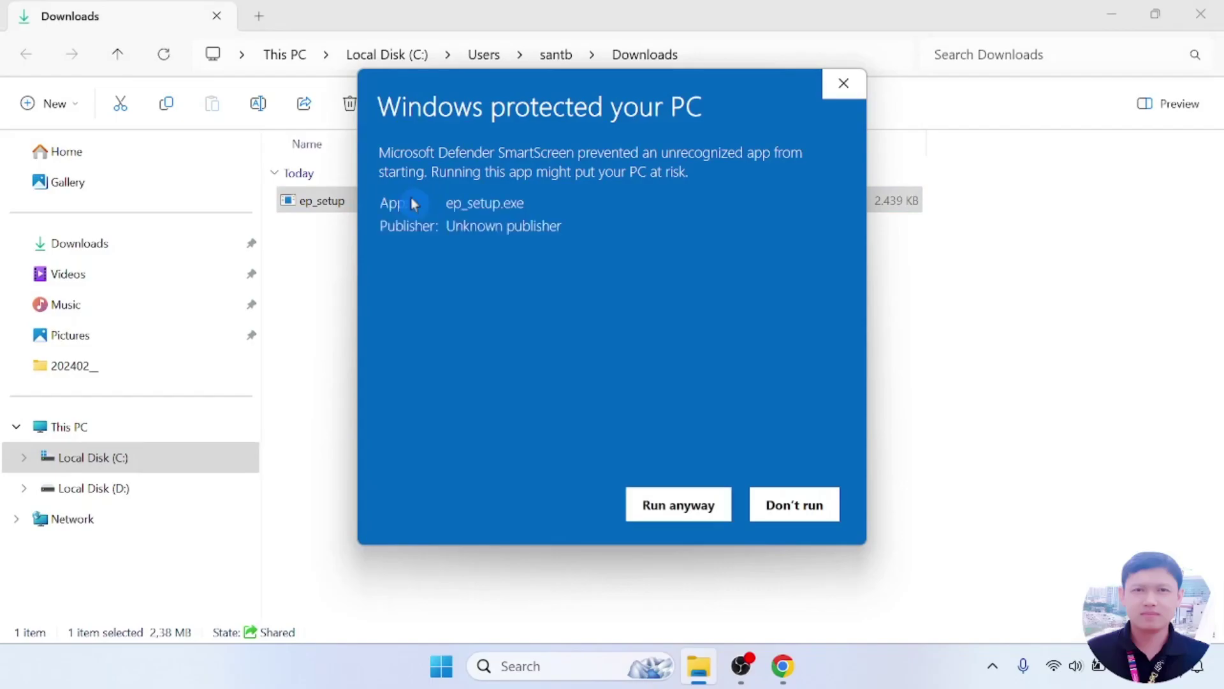
{"action": "left_click", "coordinate": [677, 507]}
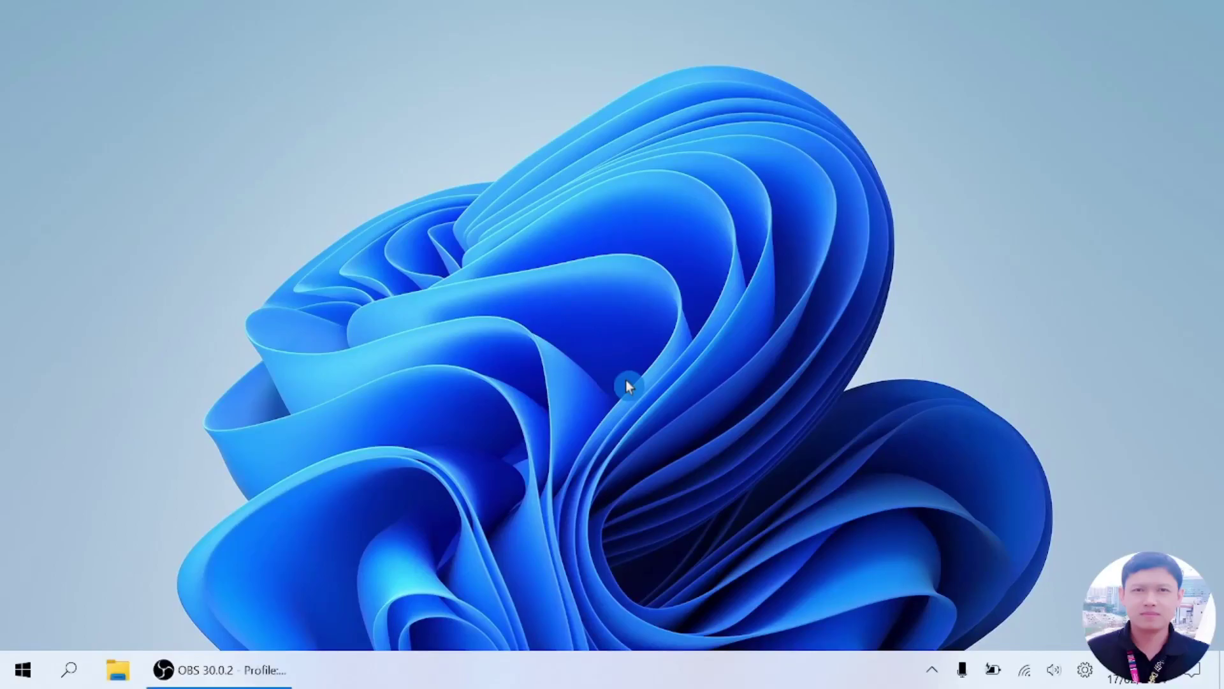
Set the taskbar style to Windows 11 (default) in the taskbar's properties and restart File Explorer to apply it.
{"action": "left_click", "coordinate": [414, 669]}
{"action": "right_click", "coordinate": [480, 674]}
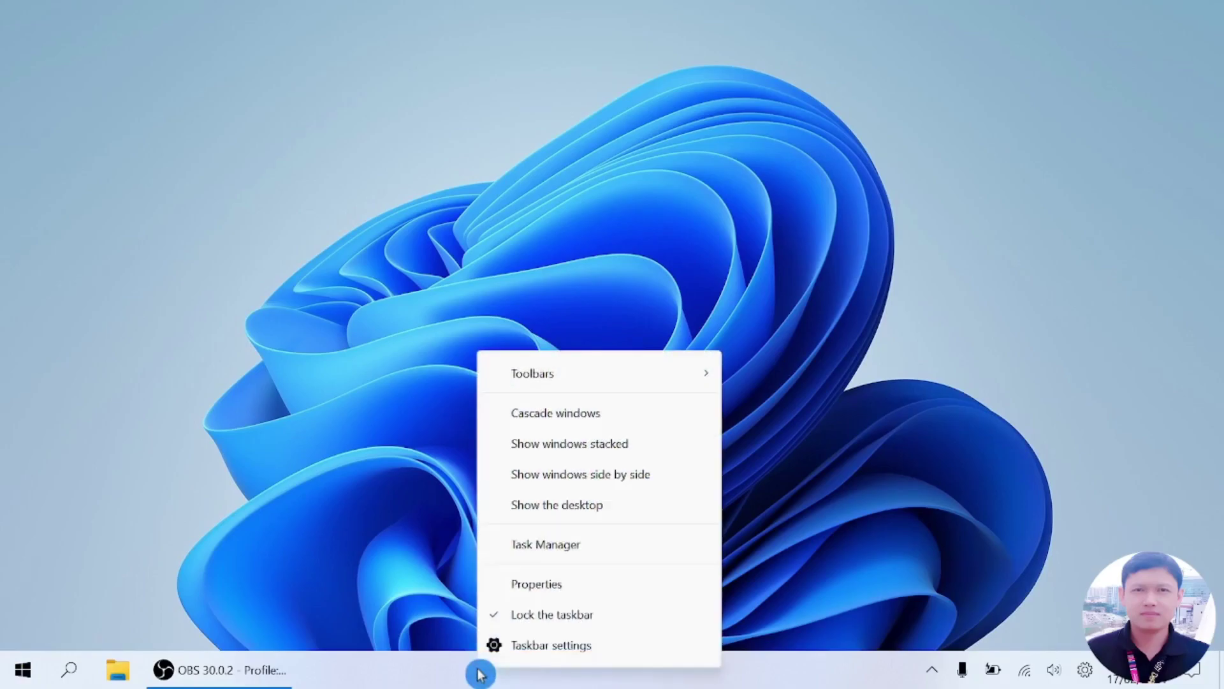
{"action": "left_click", "coordinate": [564, 590]}
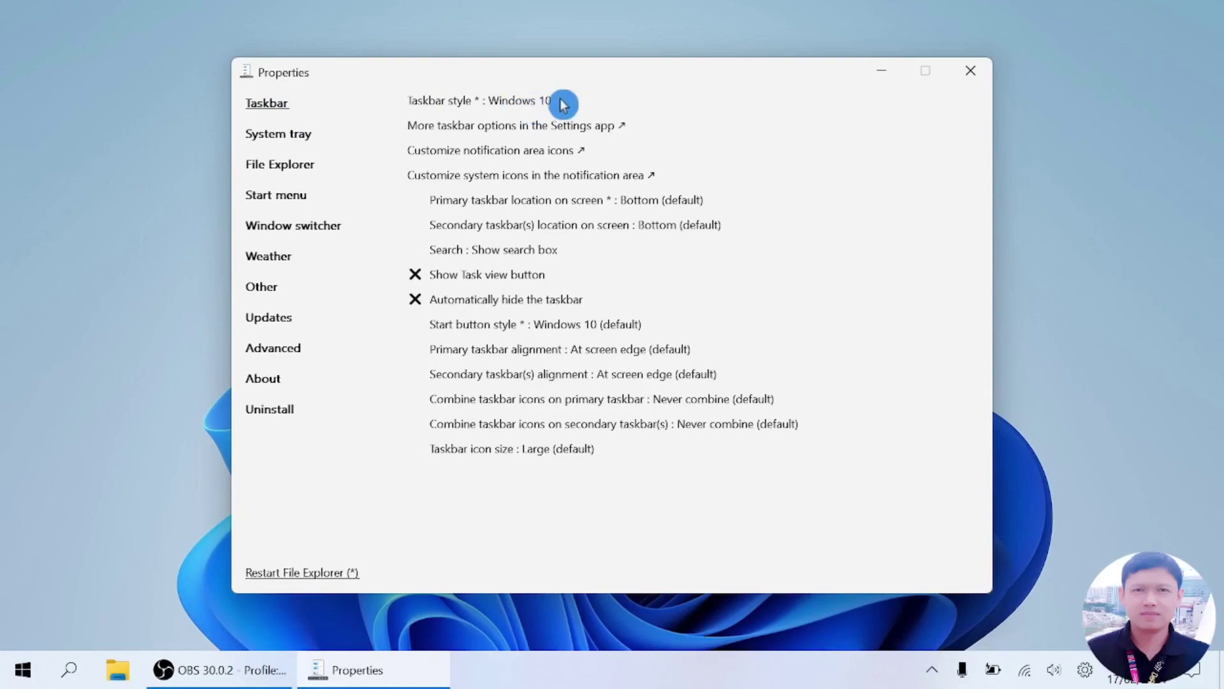
{"action": "left_click", "coordinate": [527, 102]}
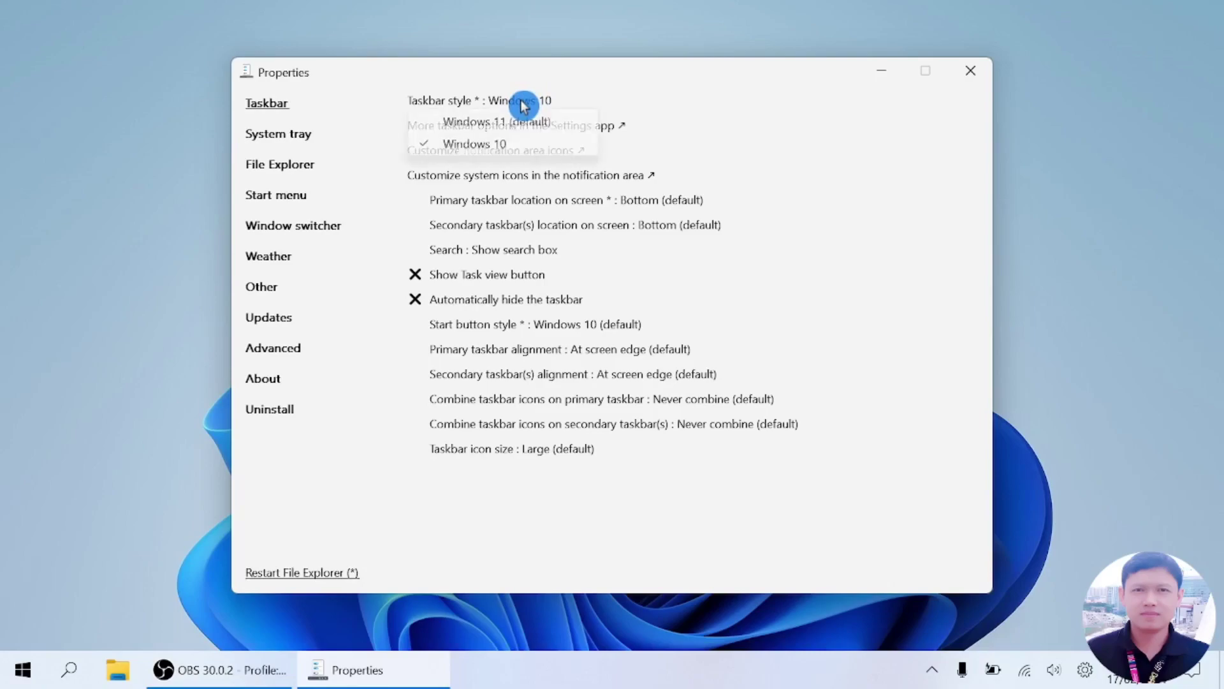
{"action": "left_click", "coordinate": [475, 123]}
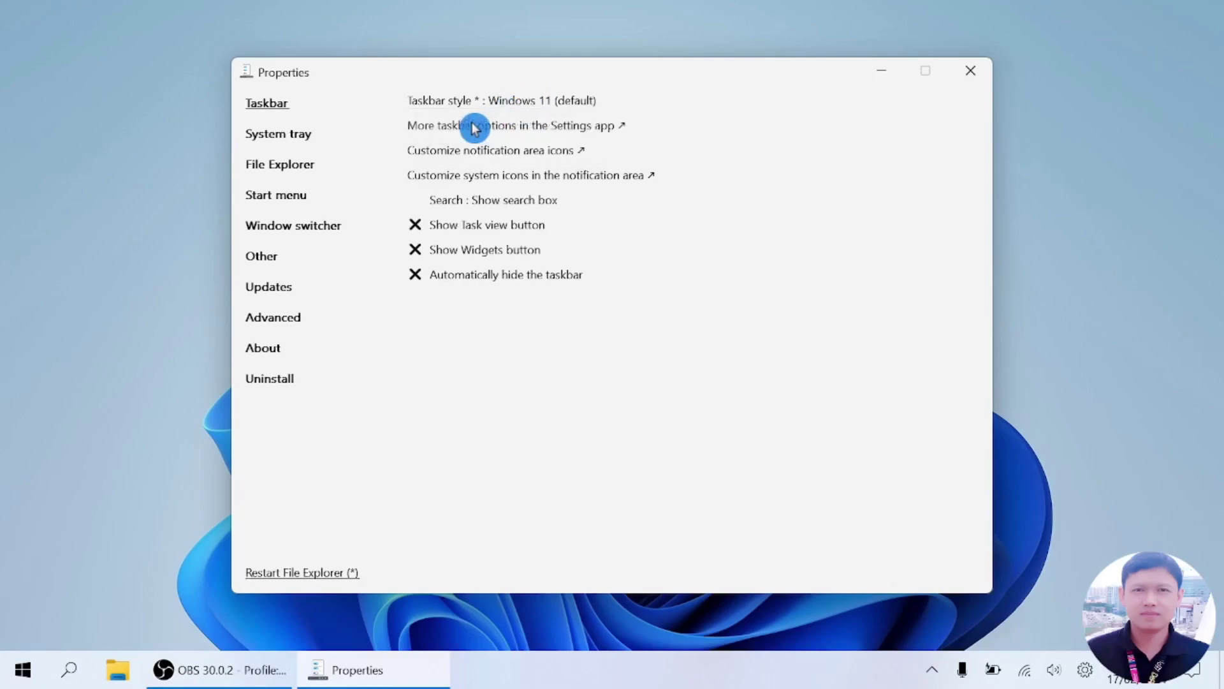
{"action": "left_click", "coordinate": [311, 573]}
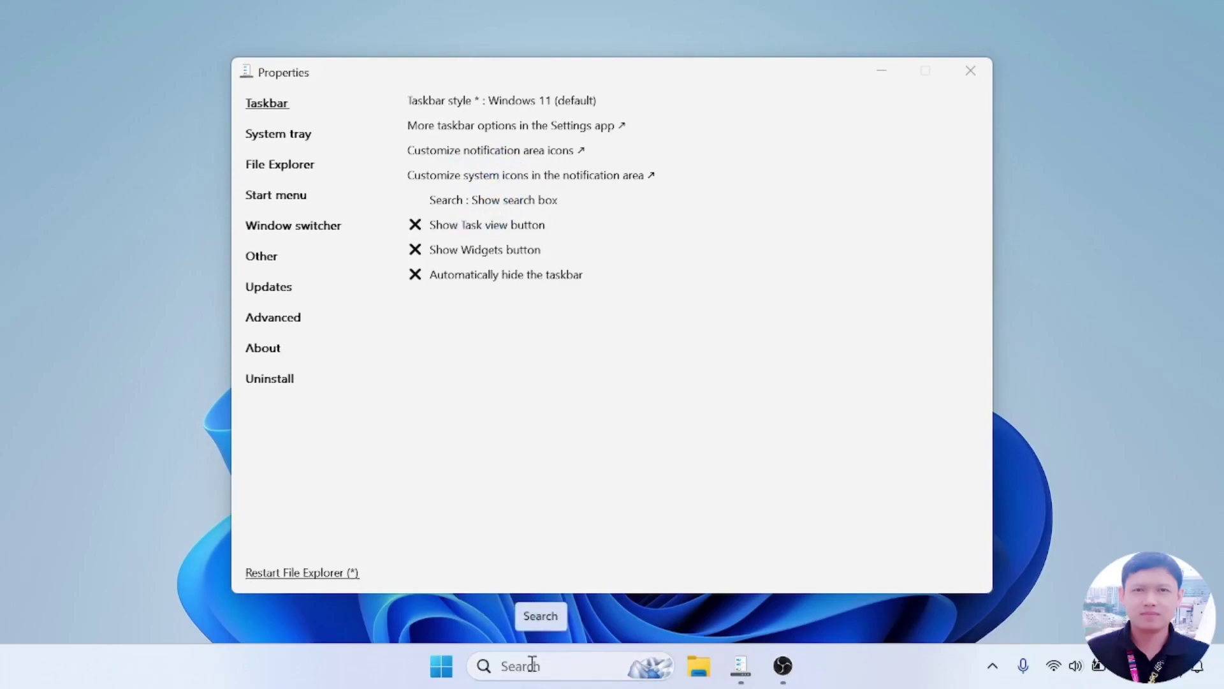
Try the Hidden option for the taskbar search, and restore it to Show search box.
{"action": "left_click", "coordinate": [494, 203]}
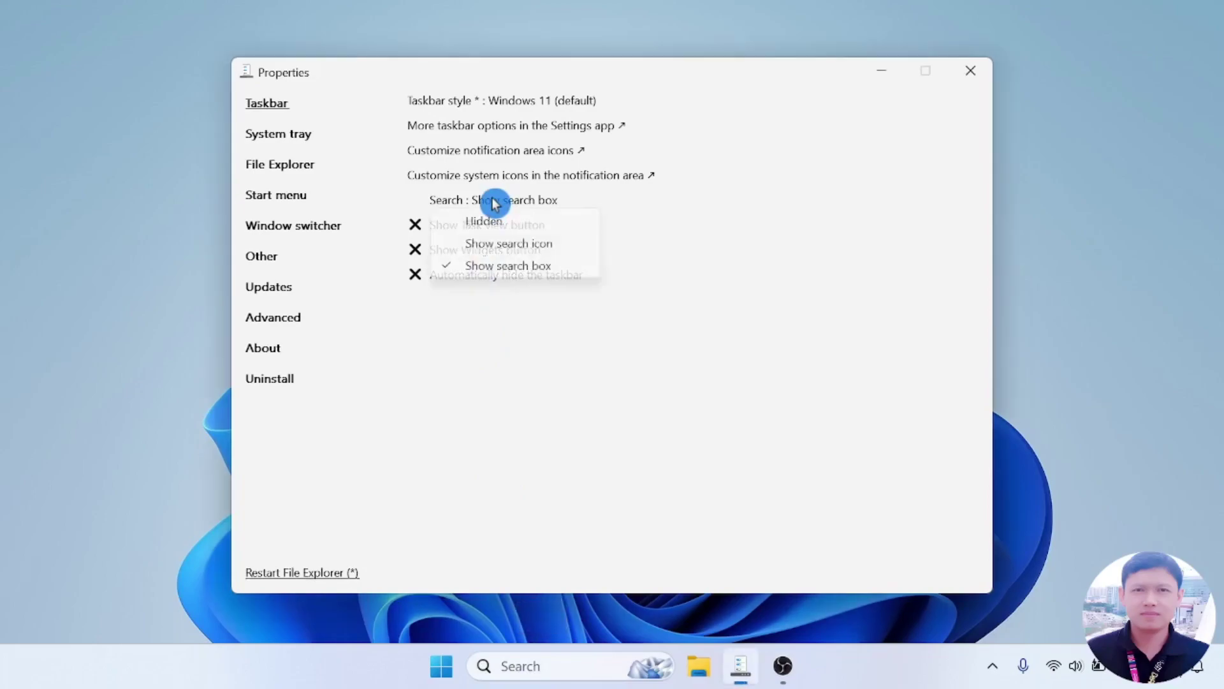
{"action": "left_click", "coordinate": [503, 224]}
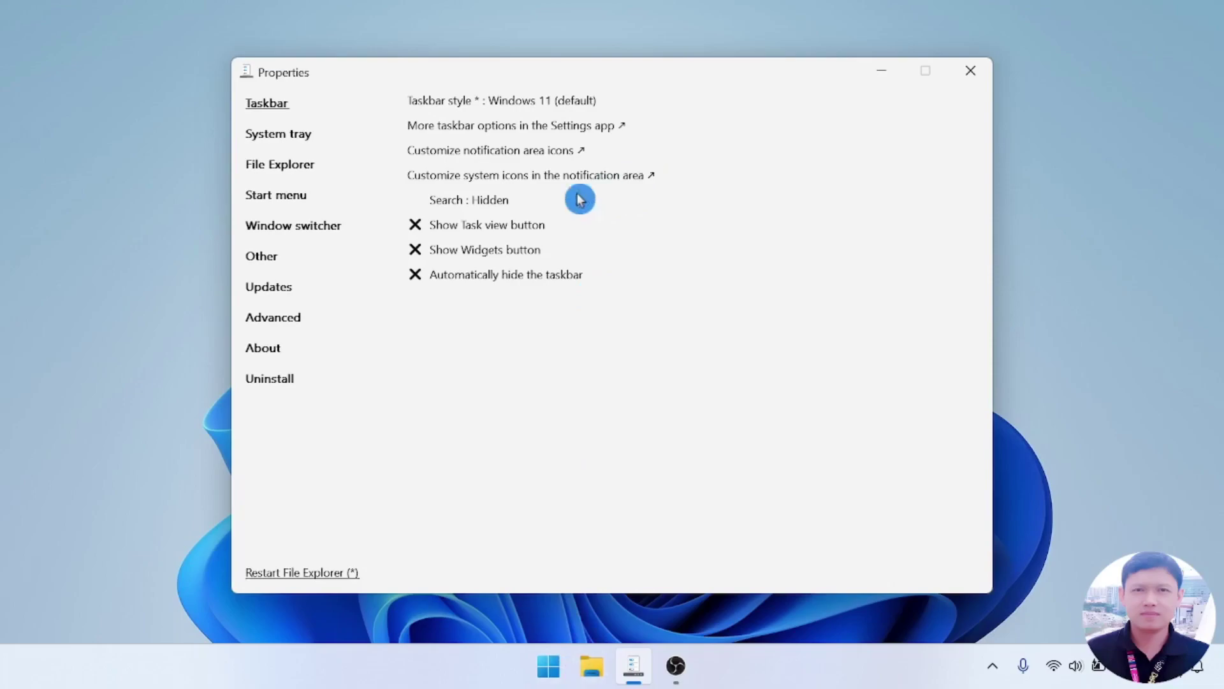
{"action": "left_click", "coordinate": [499, 202]}
{"action": "left_click", "coordinate": [511, 267]}
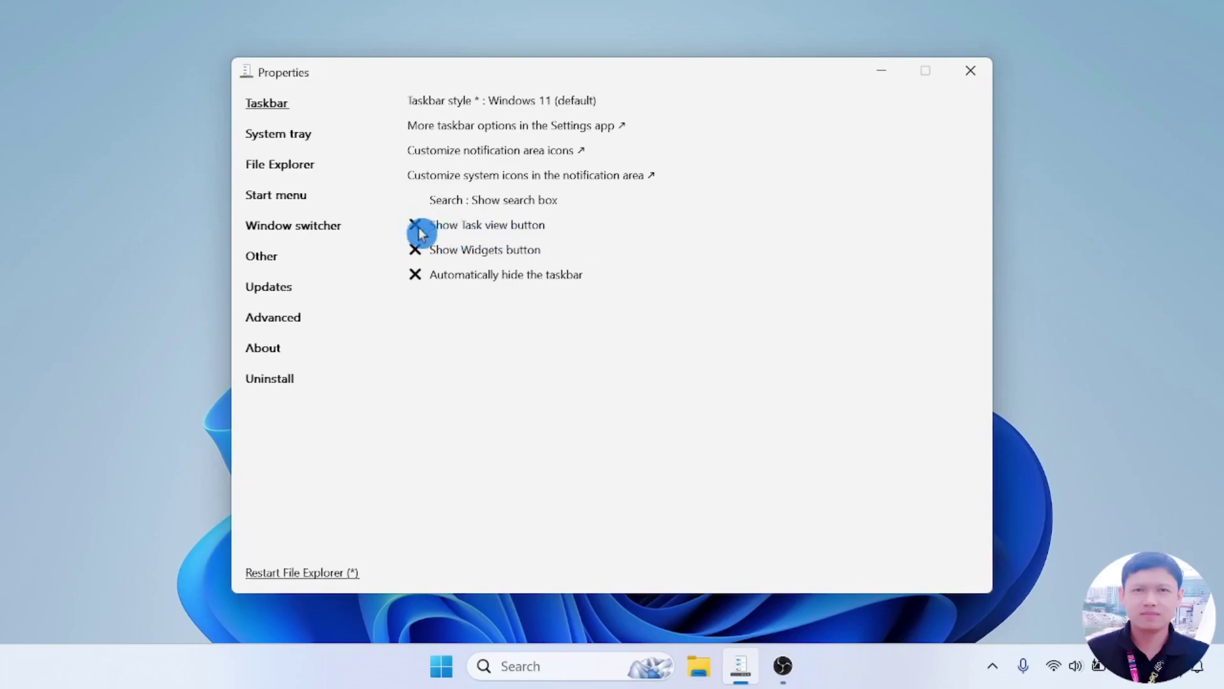
Enable the Task view and Widgets buttons on the taskbar and check the Widgets board.
{"action": "left_click", "coordinate": [456, 225]}
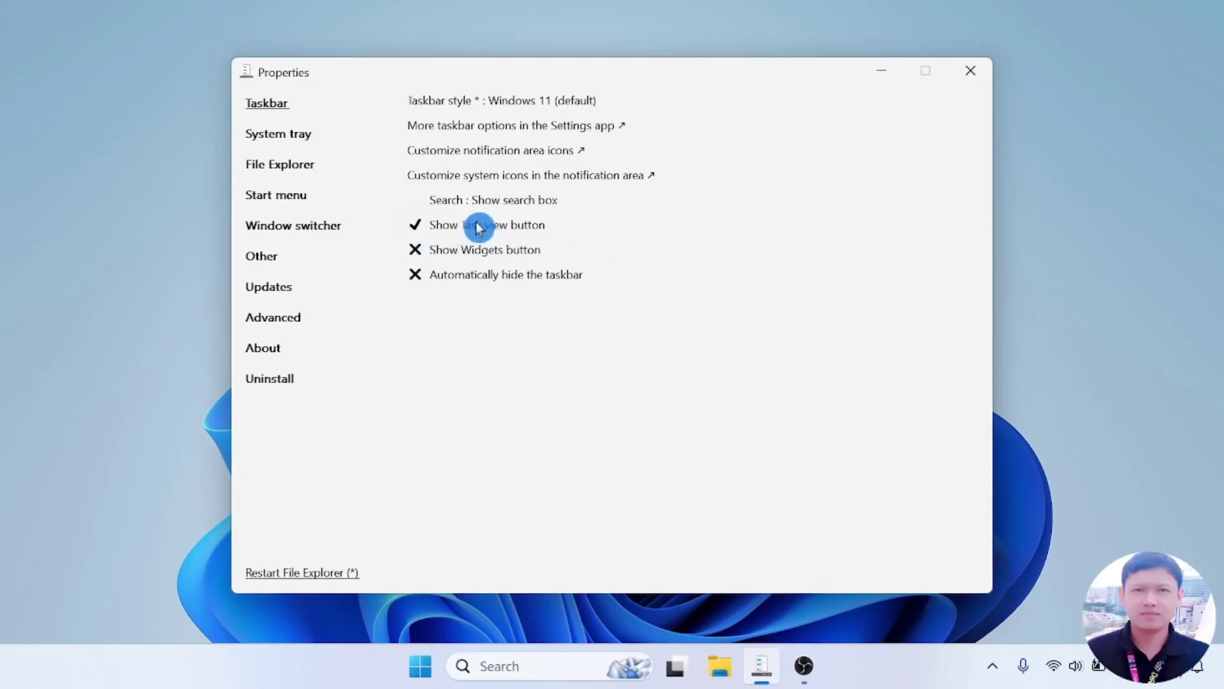
{"action": "left_click", "coordinate": [470, 250]}
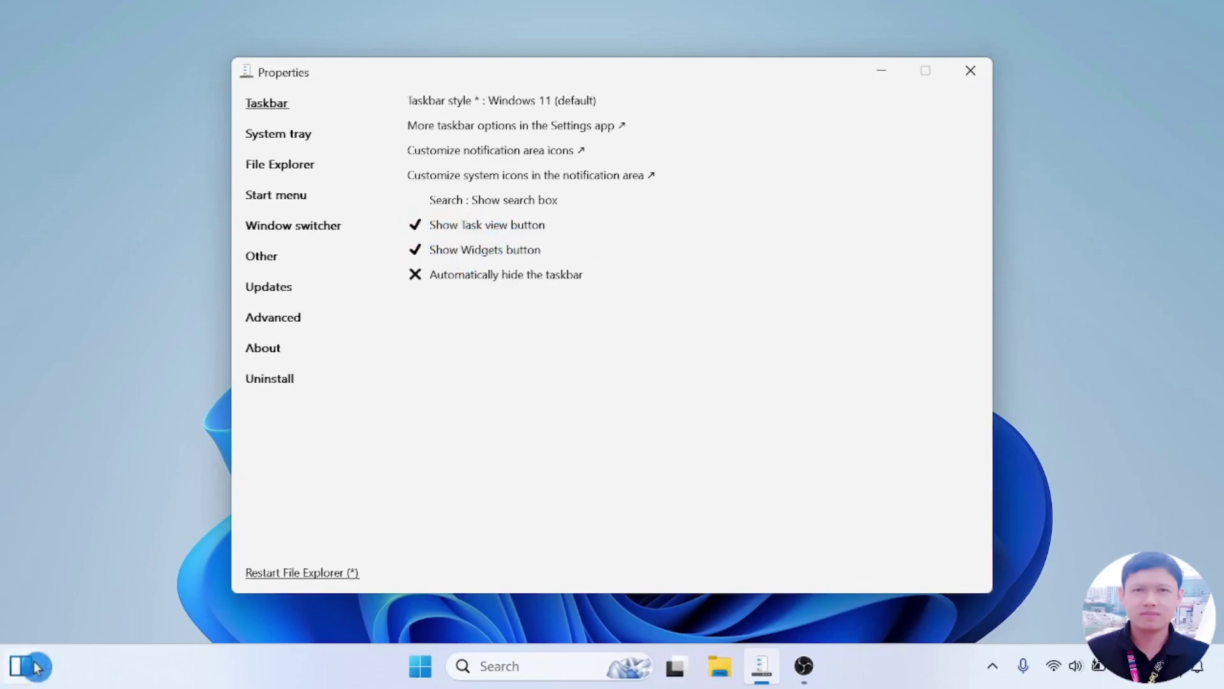
{"action": "left_click", "coordinate": [24, 667]}
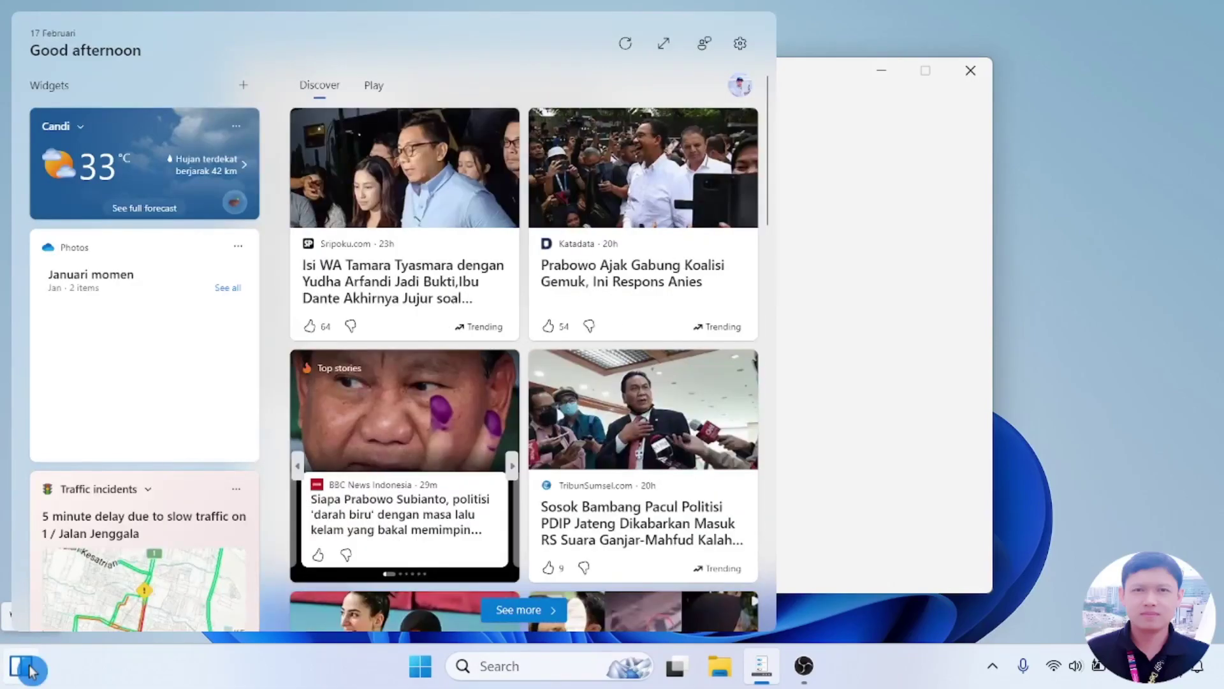
{"action": "left_click", "coordinate": [423, 291]}
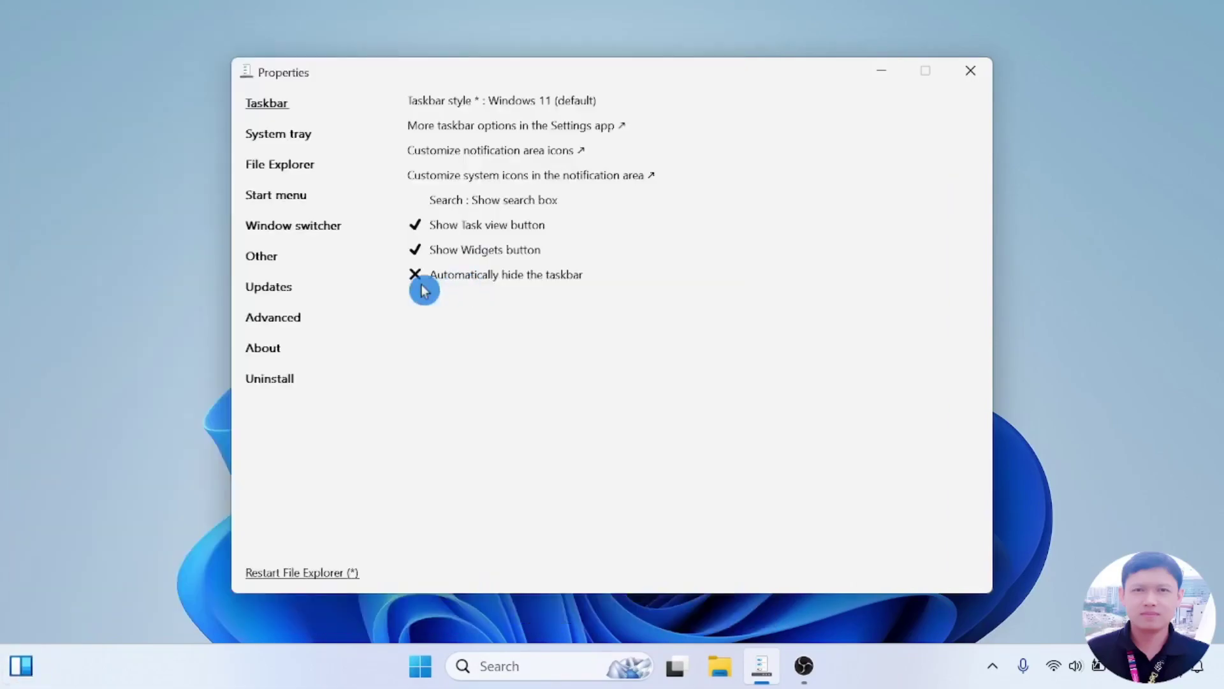
{"action": "left_click", "coordinate": [482, 280]}
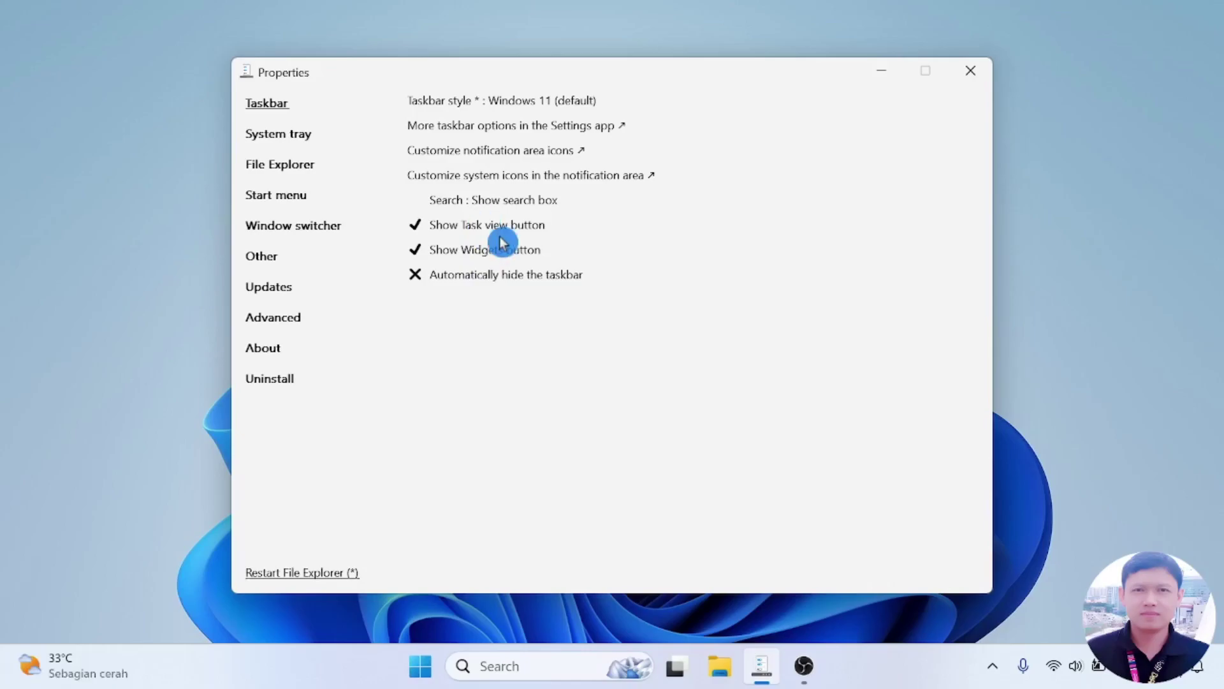
Open the File Explorer settings in Properties and check the layout of a current File Explorer window.
{"action": "left_click", "coordinate": [292, 167]}
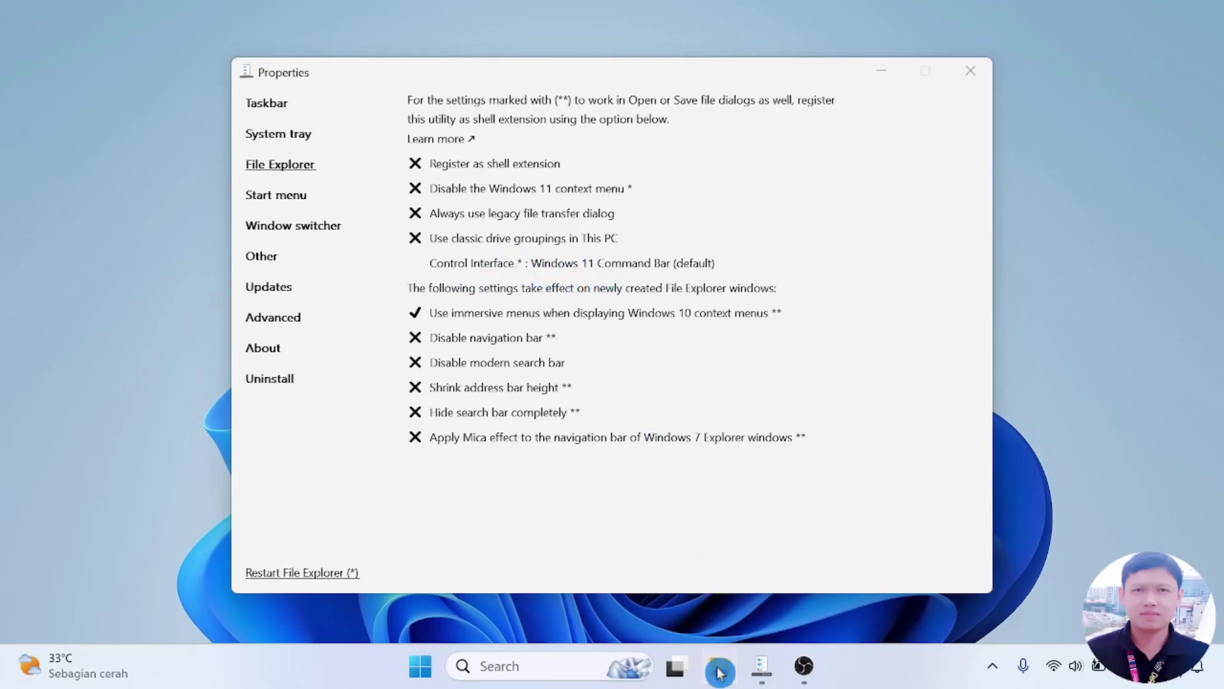
{"action": "left_click", "coordinate": [719, 670]}
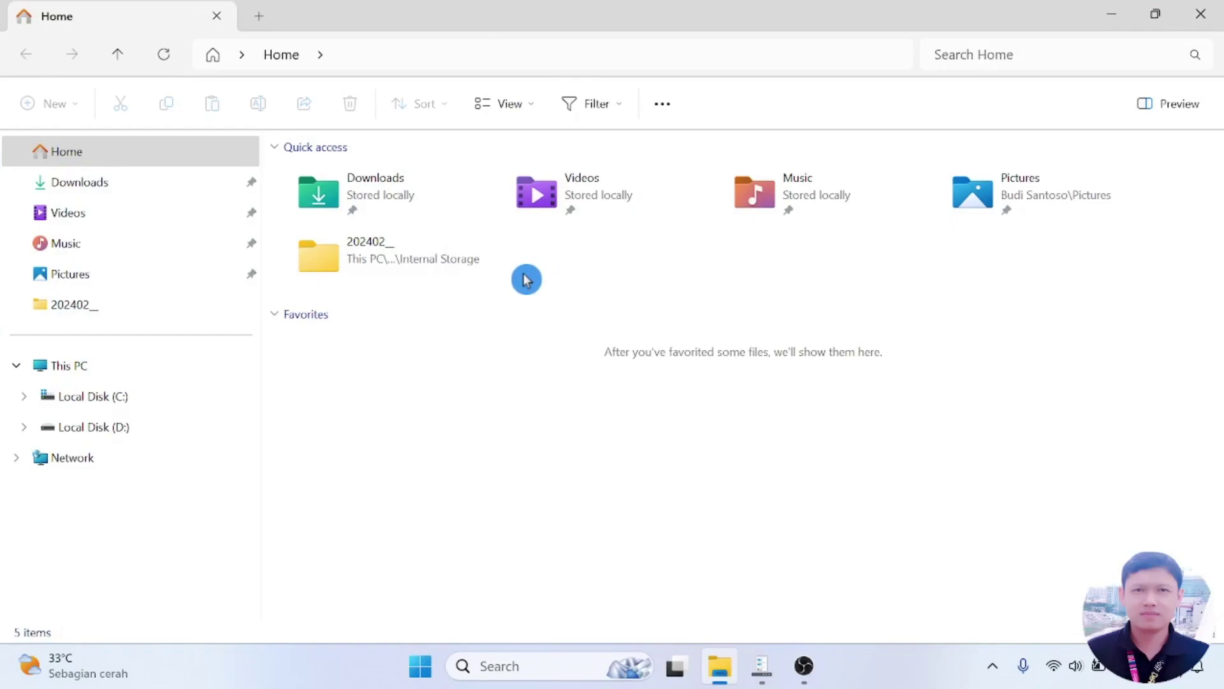
{"action": "left_click", "coordinate": [761, 665]}
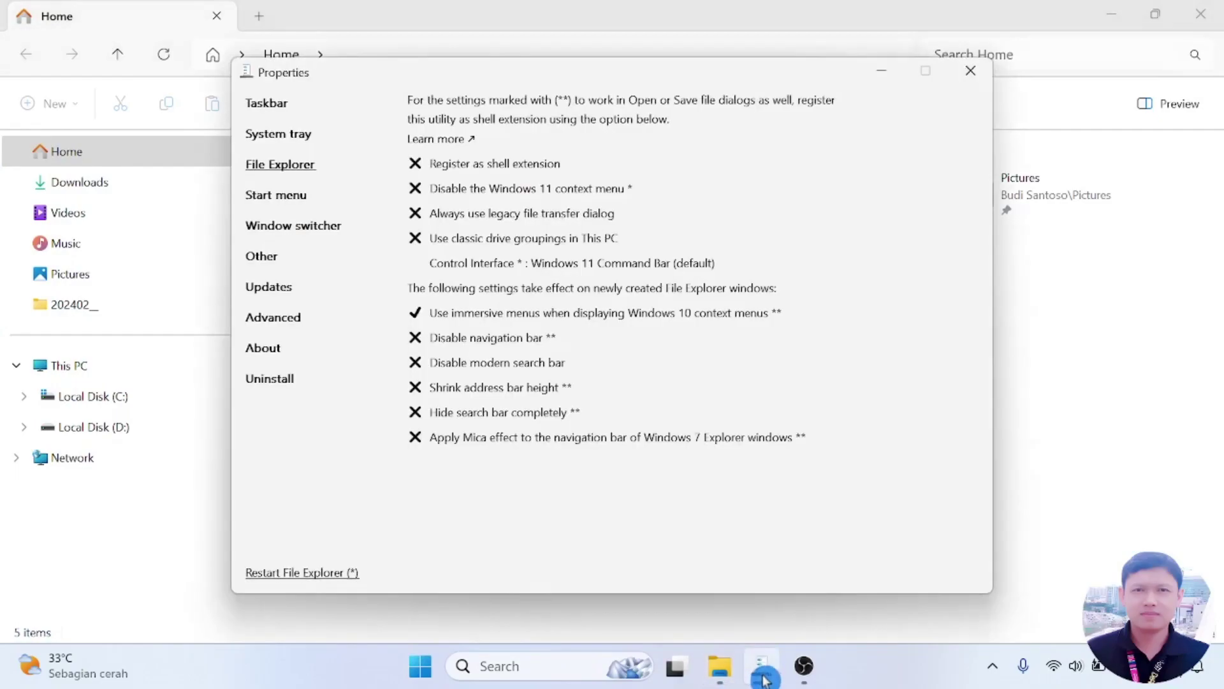
Set File Explorer's control interface to Windows 10 Ribbon, restart File Explorer and check a new window.
{"action": "left_click", "coordinate": [588, 270]}
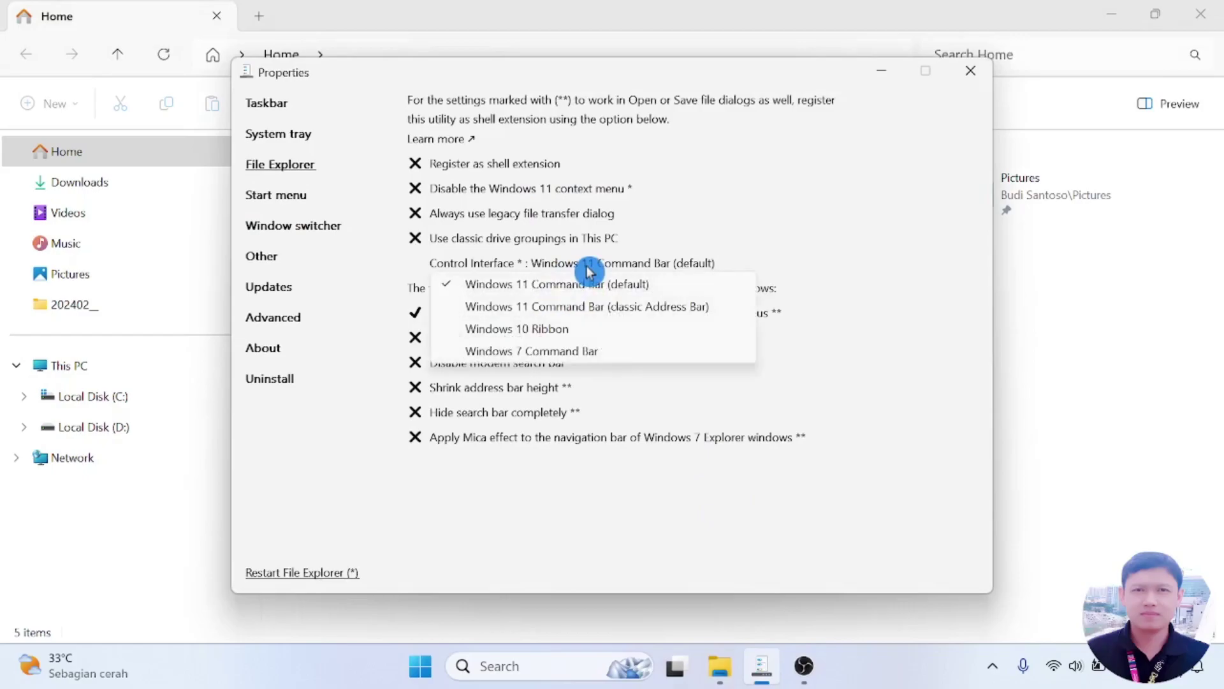
{"action": "left_click", "coordinate": [495, 330]}
{"action": "left_click", "coordinate": [317, 573]}
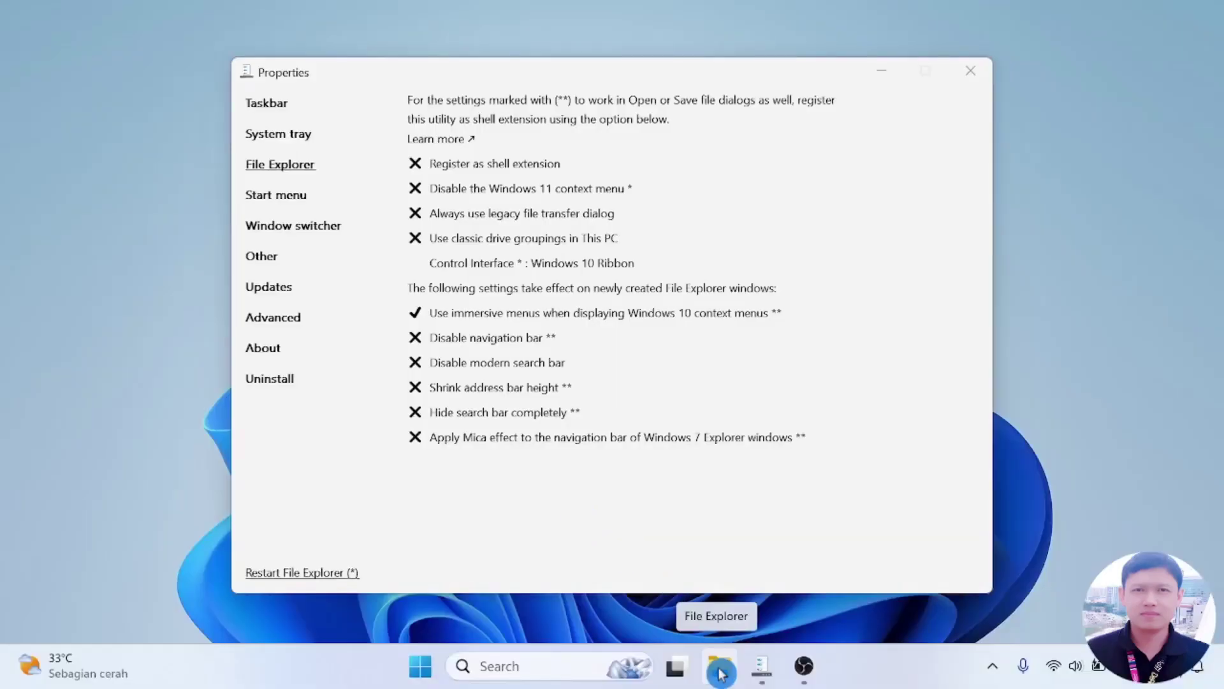
{"action": "left_click", "coordinate": [721, 673]}
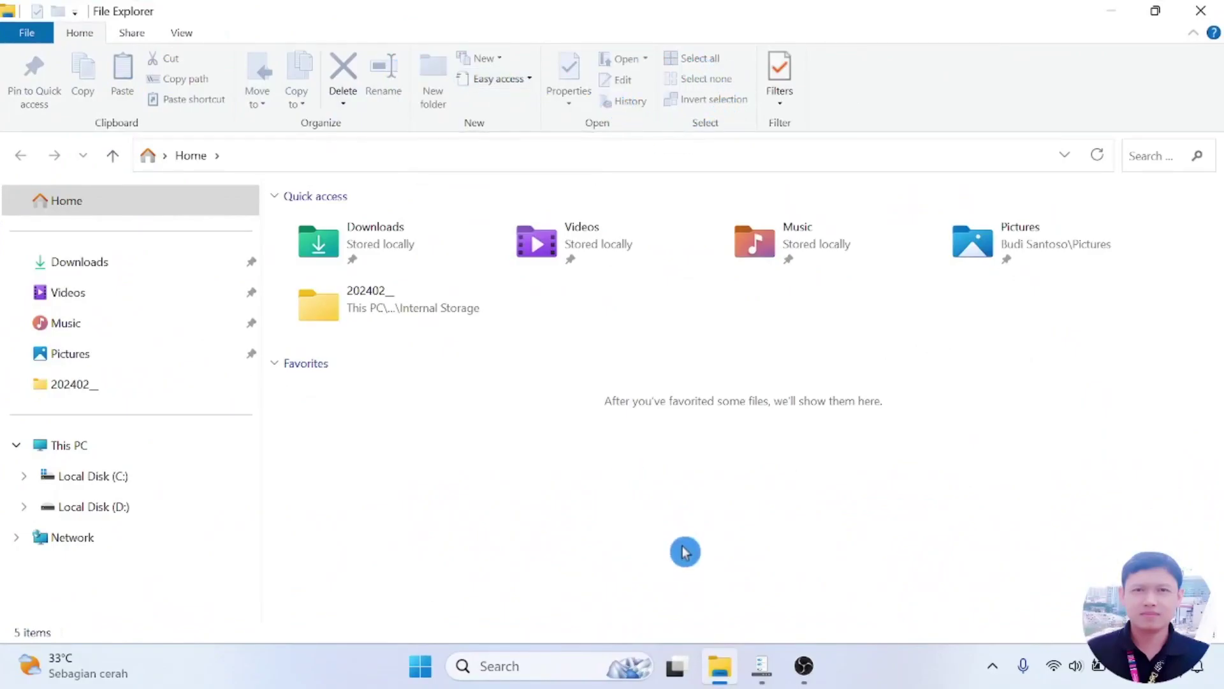
Set File Explorer's control interface to Windows 7 Command Bar, restart File Explorer and check a new window before closing it.
{"action": "left_click", "coordinate": [762, 668]}
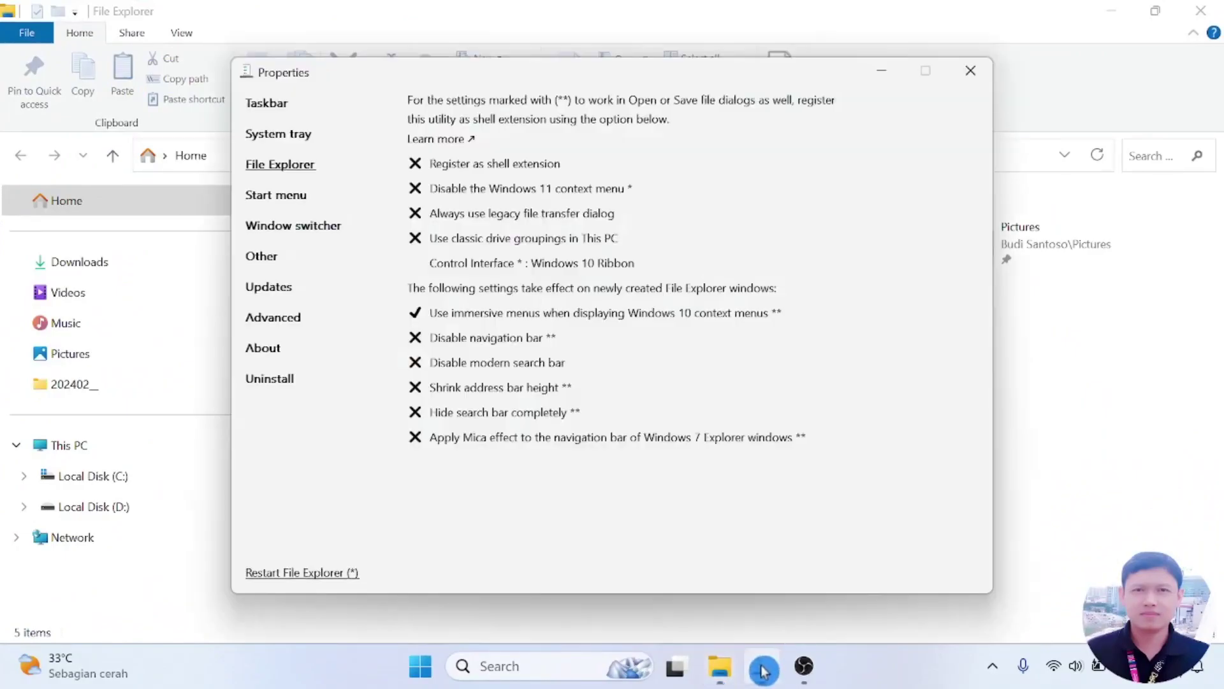
{"action": "left_click", "coordinate": [574, 265]}
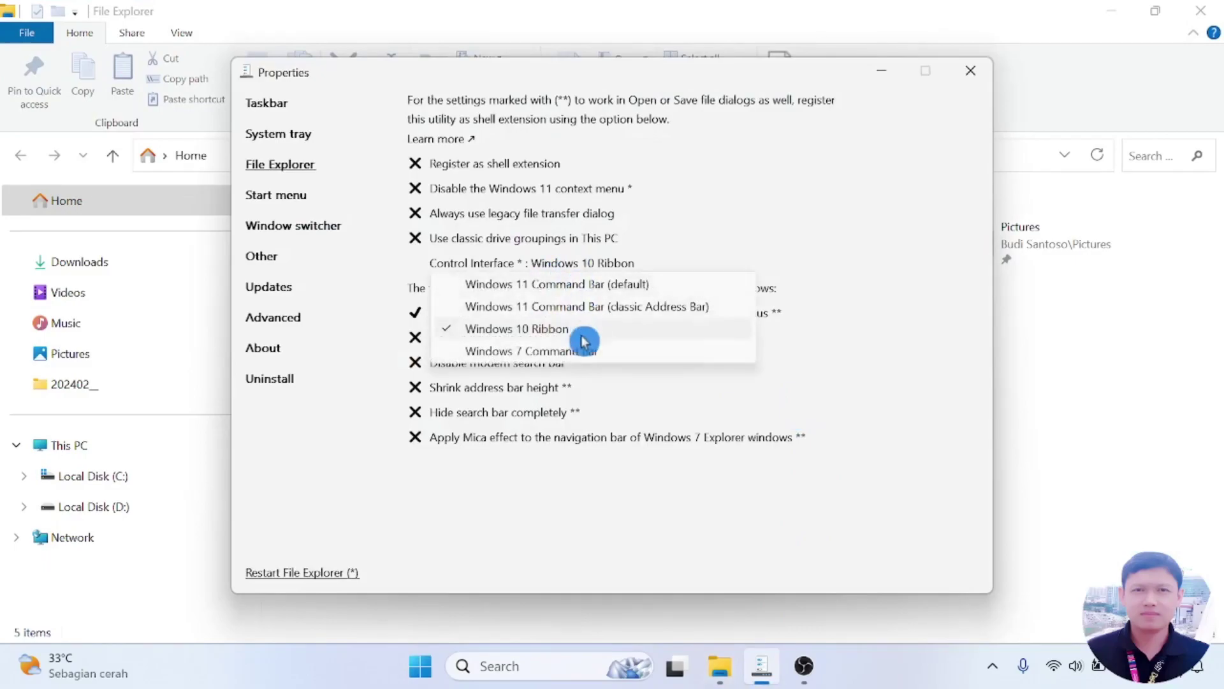
{"action": "left_click", "coordinate": [539, 354]}
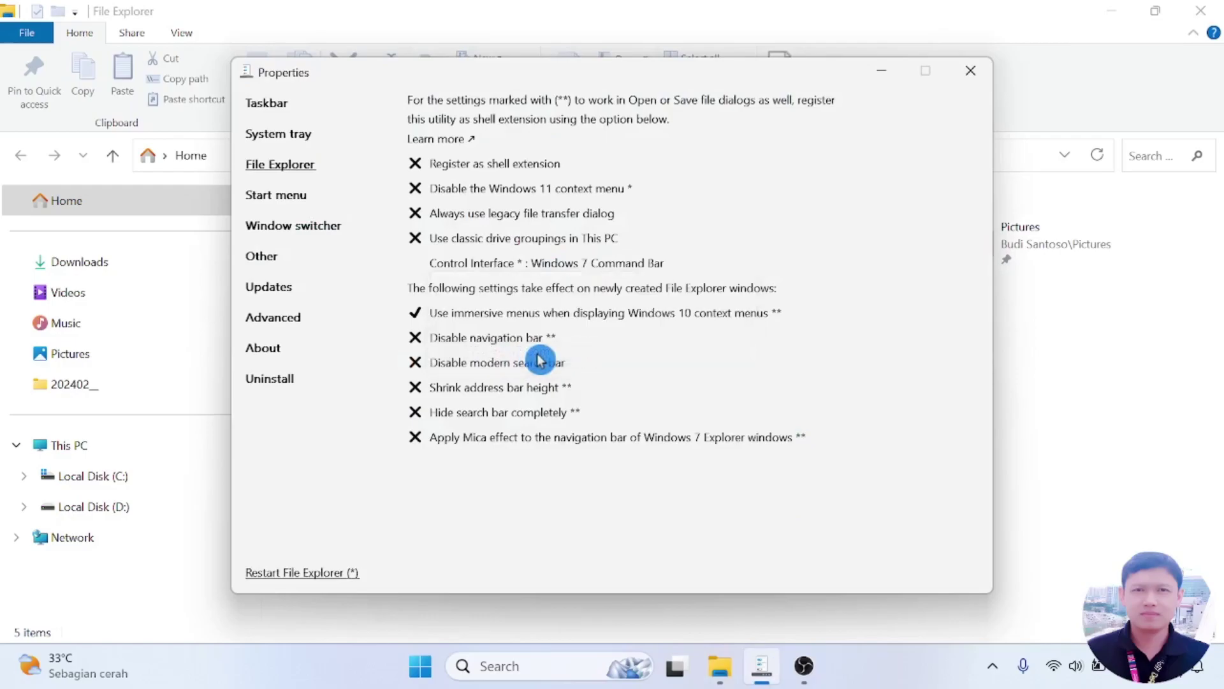
{"action": "left_click", "coordinate": [302, 574]}
{"action": "left_click", "coordinate": [723, 668]}
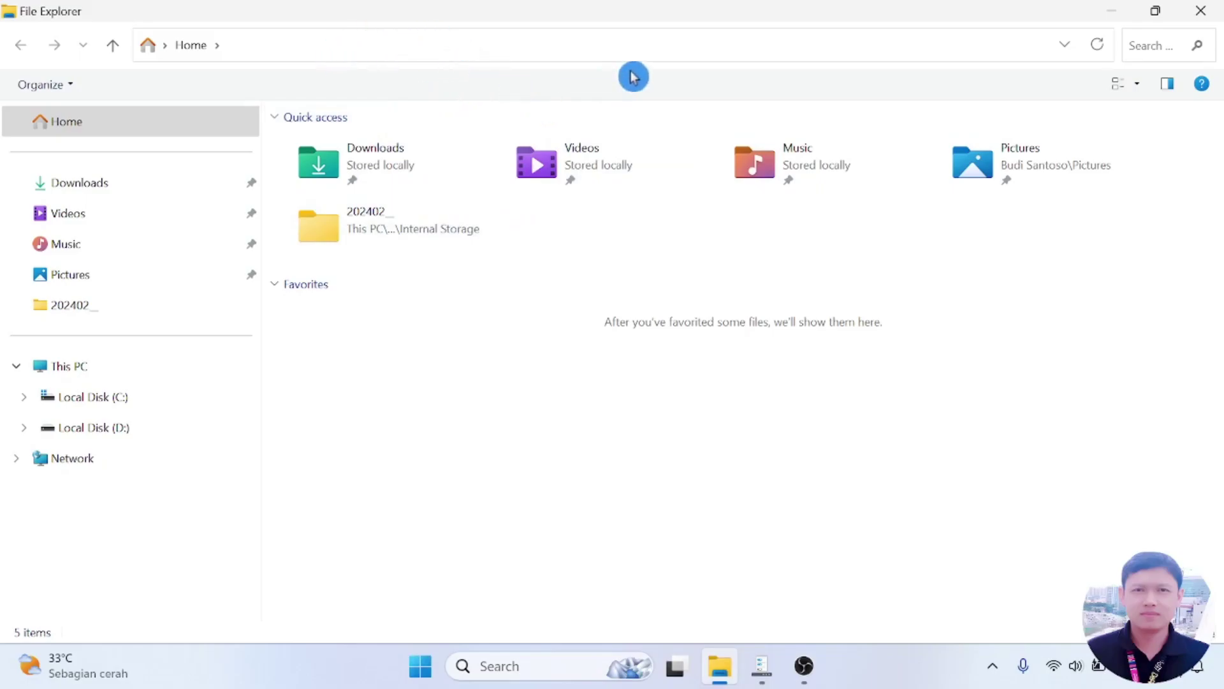
{"action": "left_click", "coordinate": [1200, 10]}
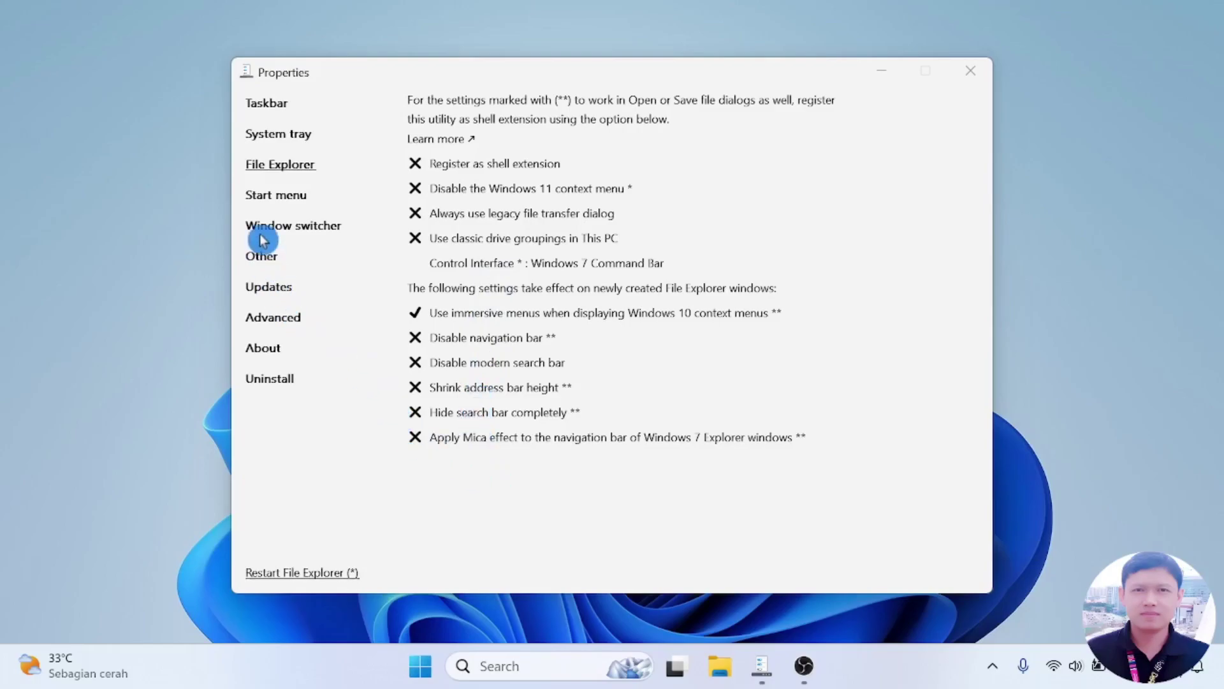
Set the Start menu style to Windows 10 in the Start menu settings.
{"action": "left_click", "coordinate": [268, 203]}
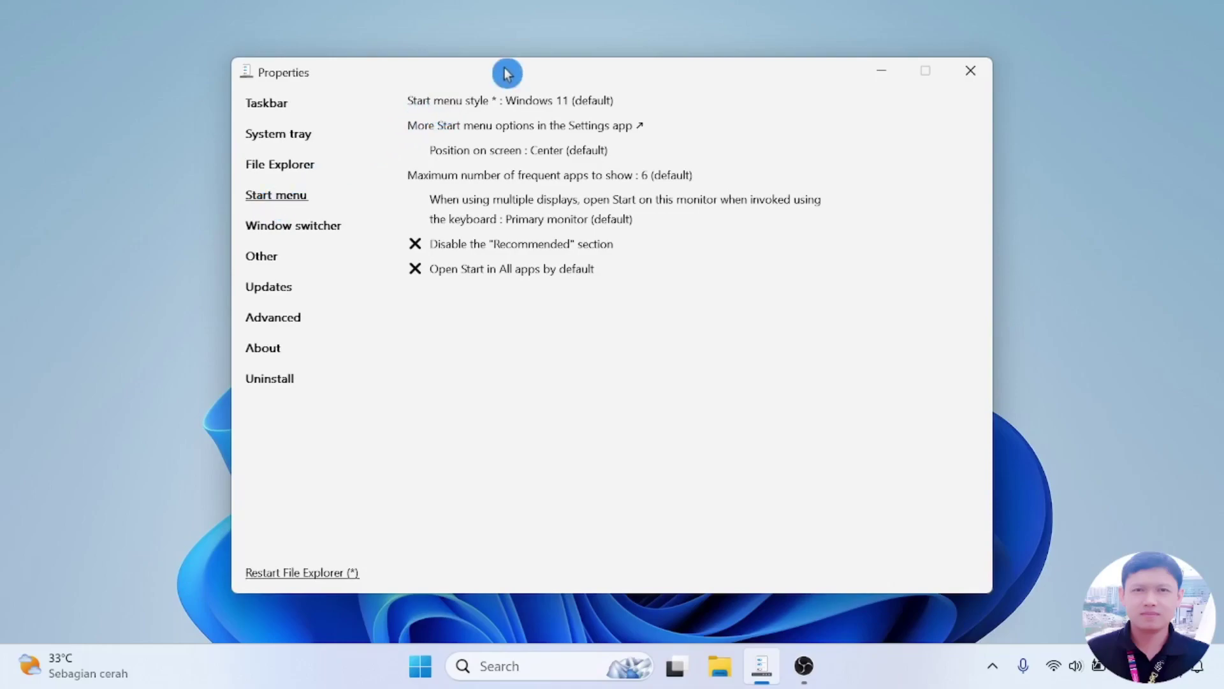
{"action": "left_click", "coordinate": [553, 107]}
{"action": "left_click", "coordinate": [510, 146]}
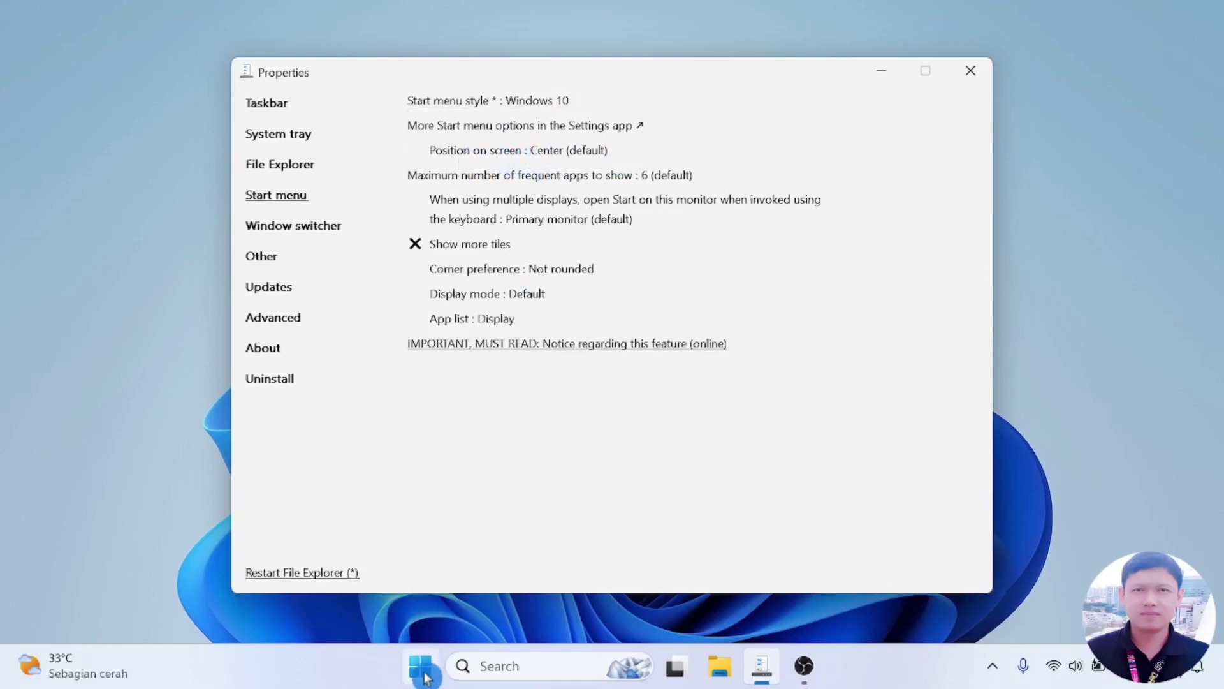
Set the Start menu's position on screen to At screen edge, restart File Explorer and check the Start menu's app list.
{"action": "left_click", "coordinate": [569, 151]}
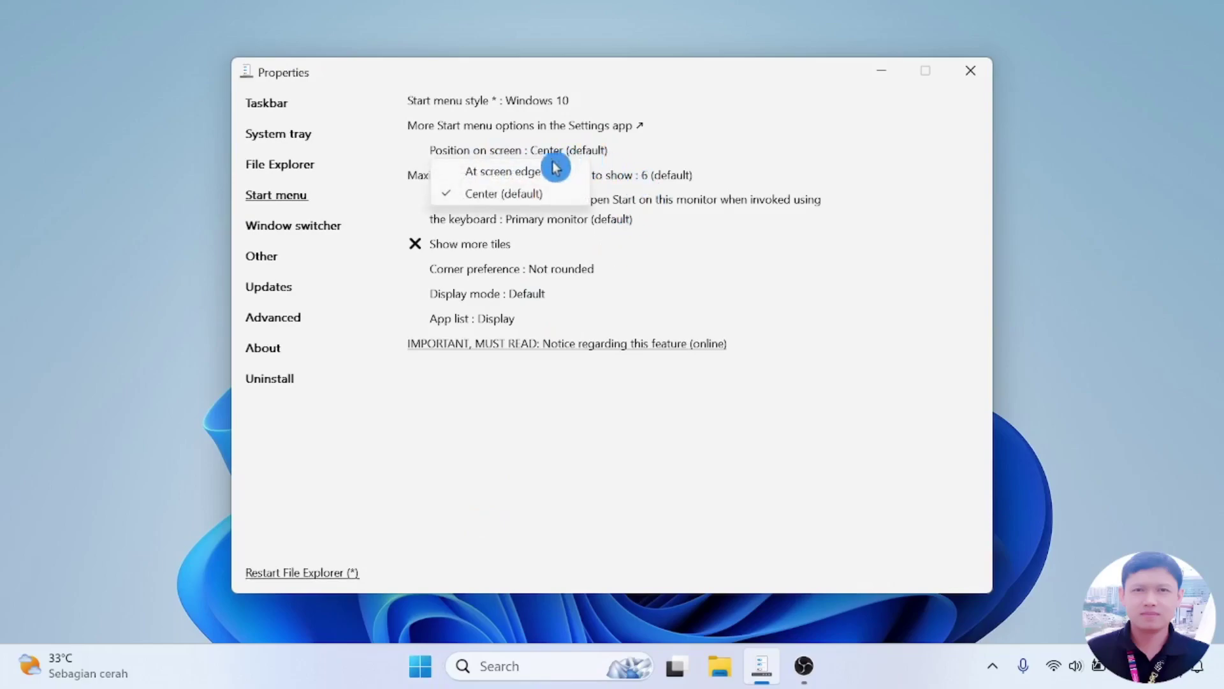
{"action": "left_click", "coordinate": [496, 172]}
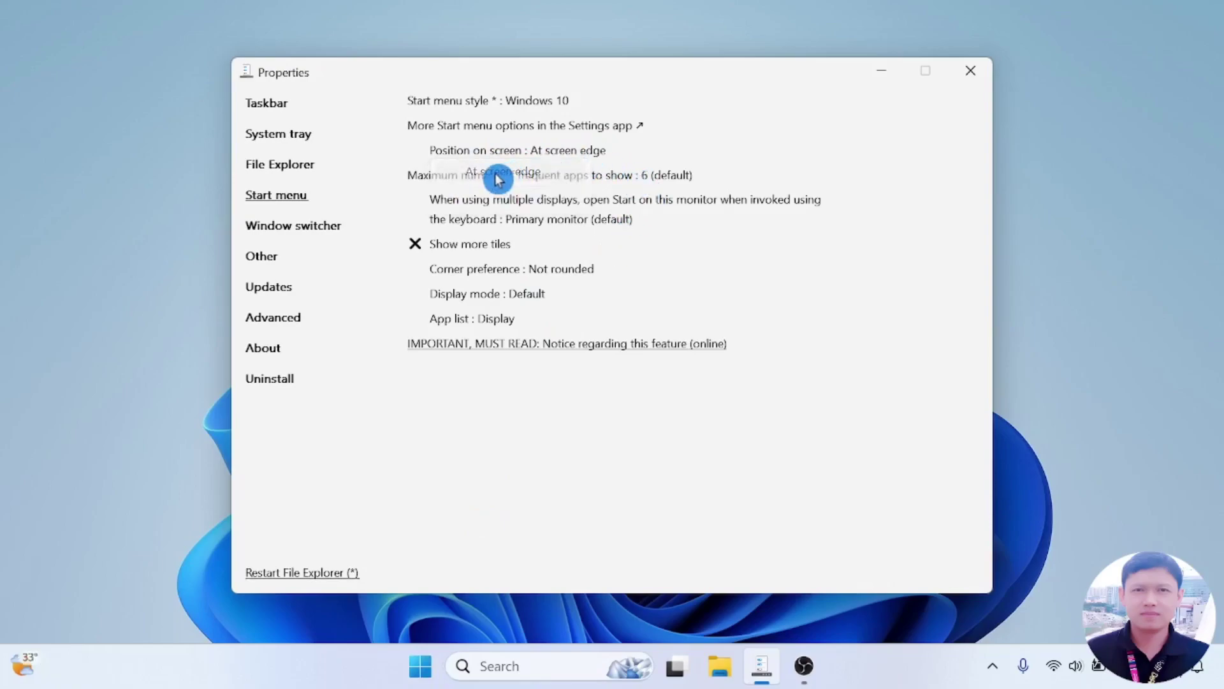
{"action": "left_click", "coordinate": [310, 573]}
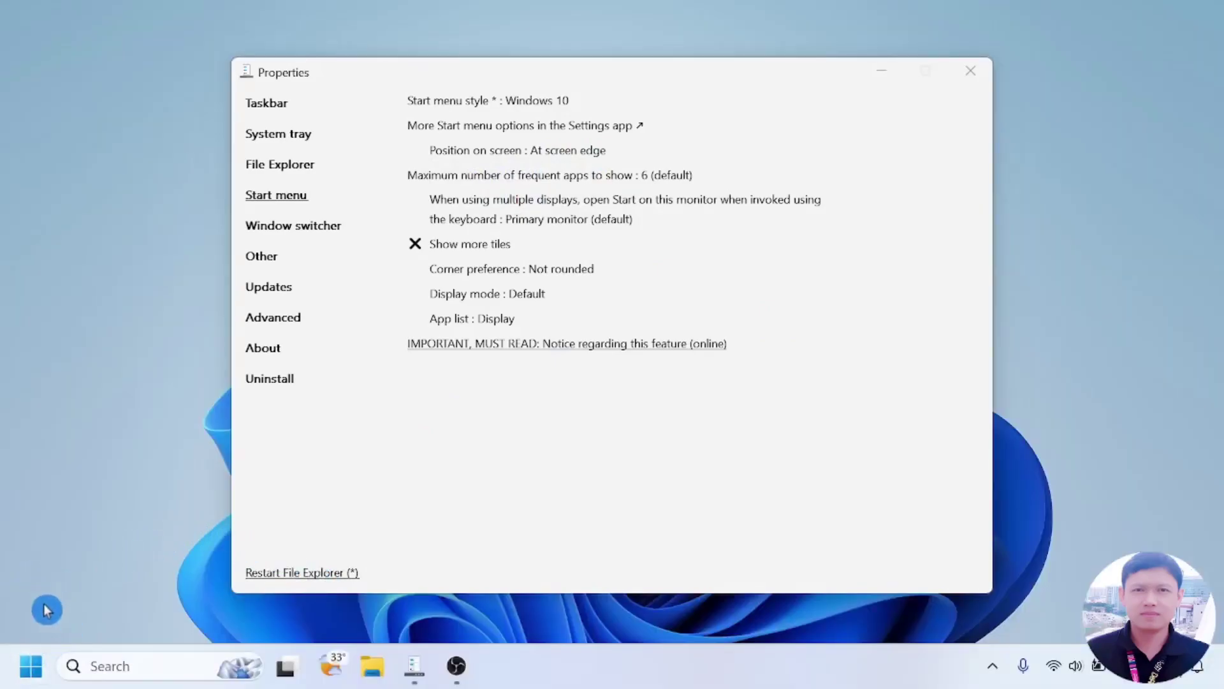
{"action": "left_click", "coordinate": [27, 674]}
{"action": "scroll", "coordinate": [240, 255], "scroll_direction": "down", "scroll_amount": 10}
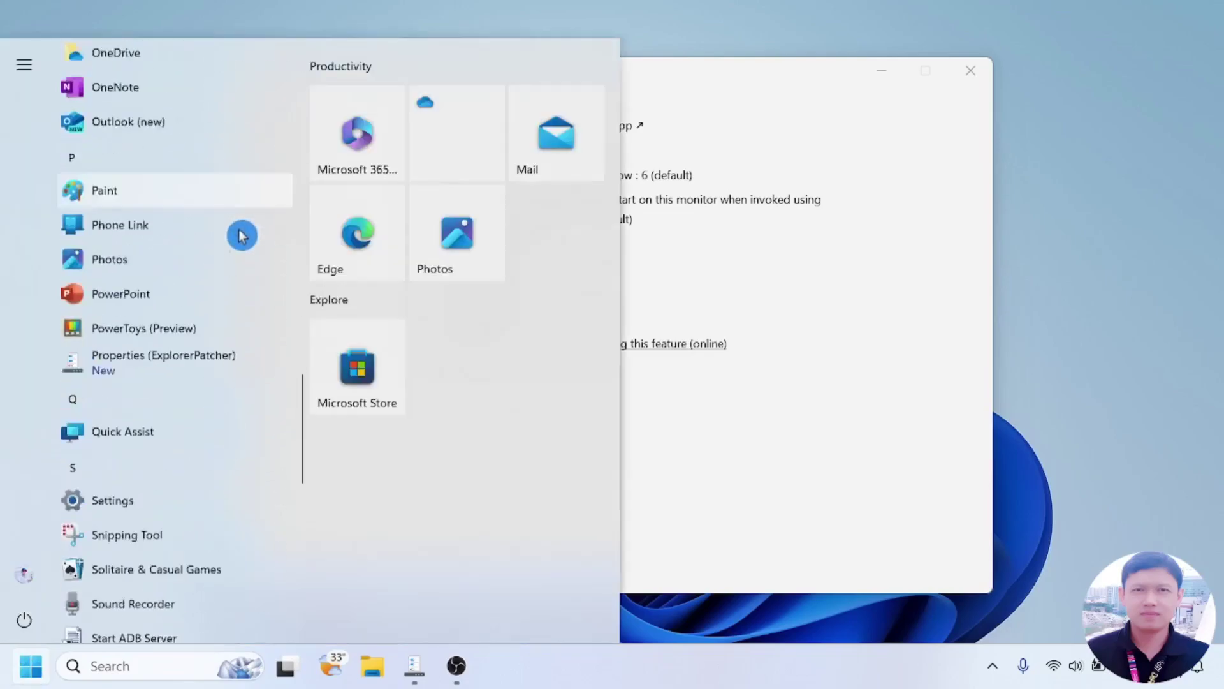
{"action": "scroll", "coordinate": [242, 236], "scroll_direction": "down", "scroll_amount": 3}
{"action": "left_click", "coordinate": [661, 415]}
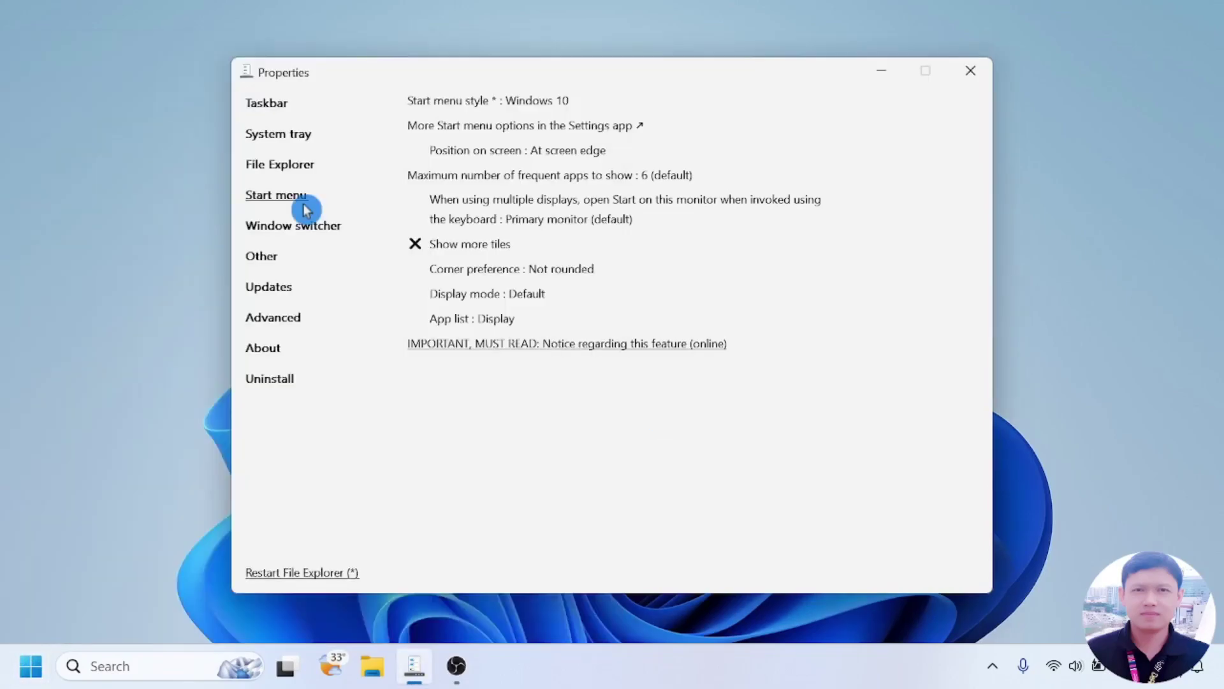